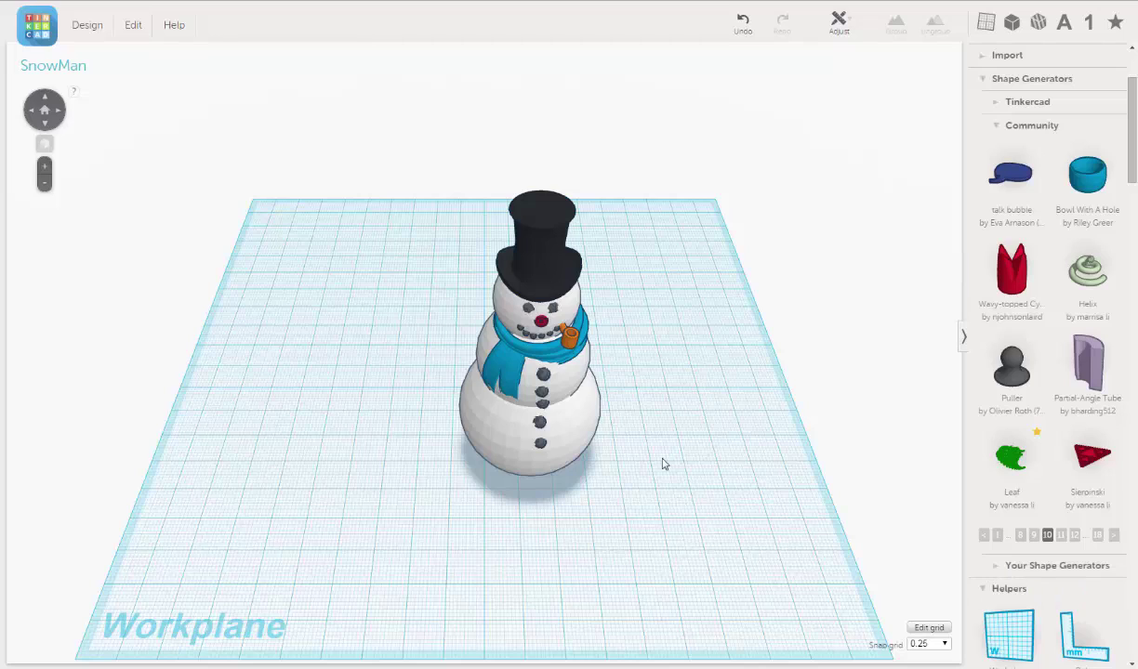
Place a Tree shape from the community shape generators on the workplane beside the snowman
{"action": "right_click_drag", "start_coordinate": [661, 453], "coordinate": [696, 472]}
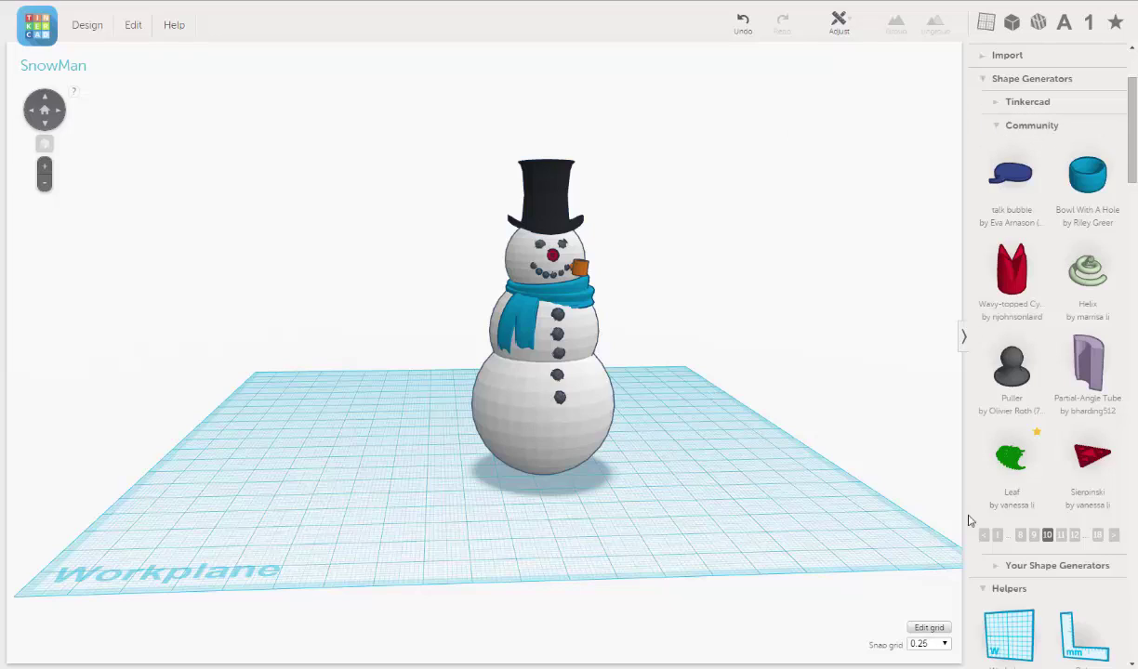
{"action": "left_click", "coordinate": [1032, 535]}
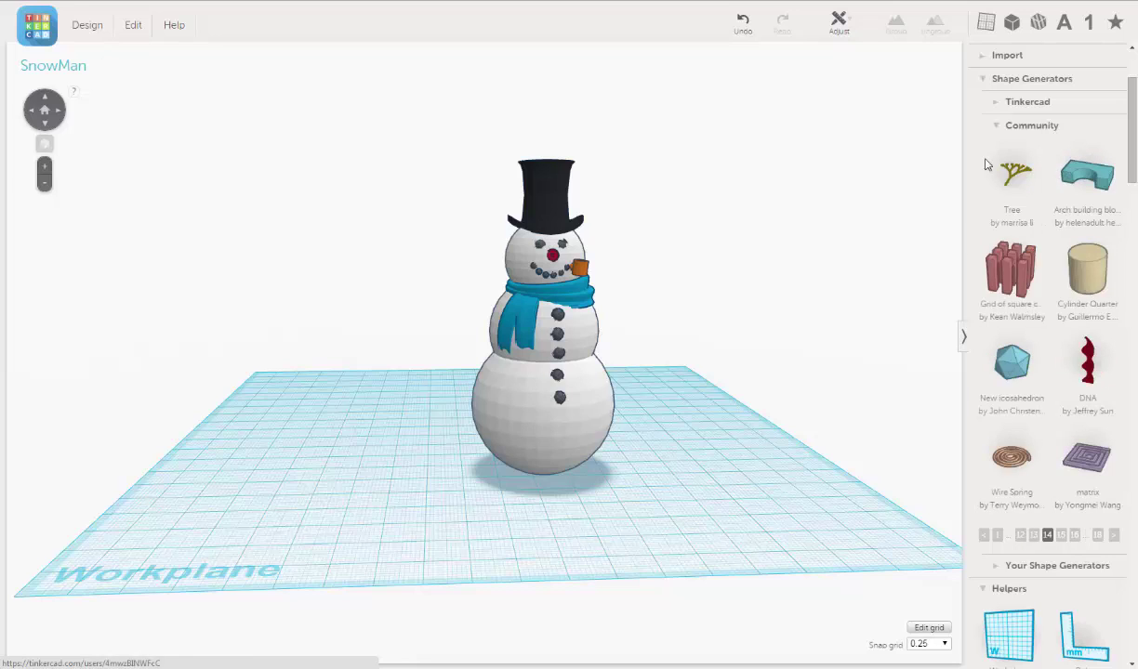
{"action": "left_click_drag", "start_coordinate": [939, 272], "coordinate": [776, 537]}
{"action": "right_click_drag", "start_coordinate": [776, 537], "coordinate": [618, 453]}
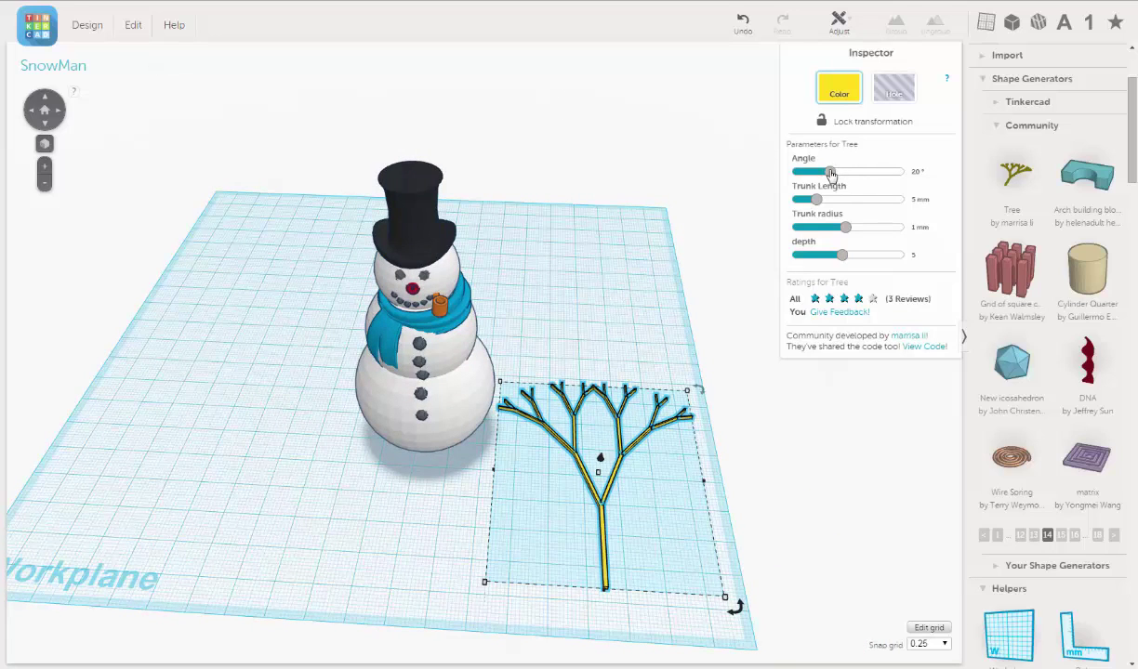
Set the tree's angle to 14°, trunk length to 3.38 mm and depth to 4
{"action": "left_click_drag", "start_coordinate": [826, 174], "coordinate": [815, 169]}
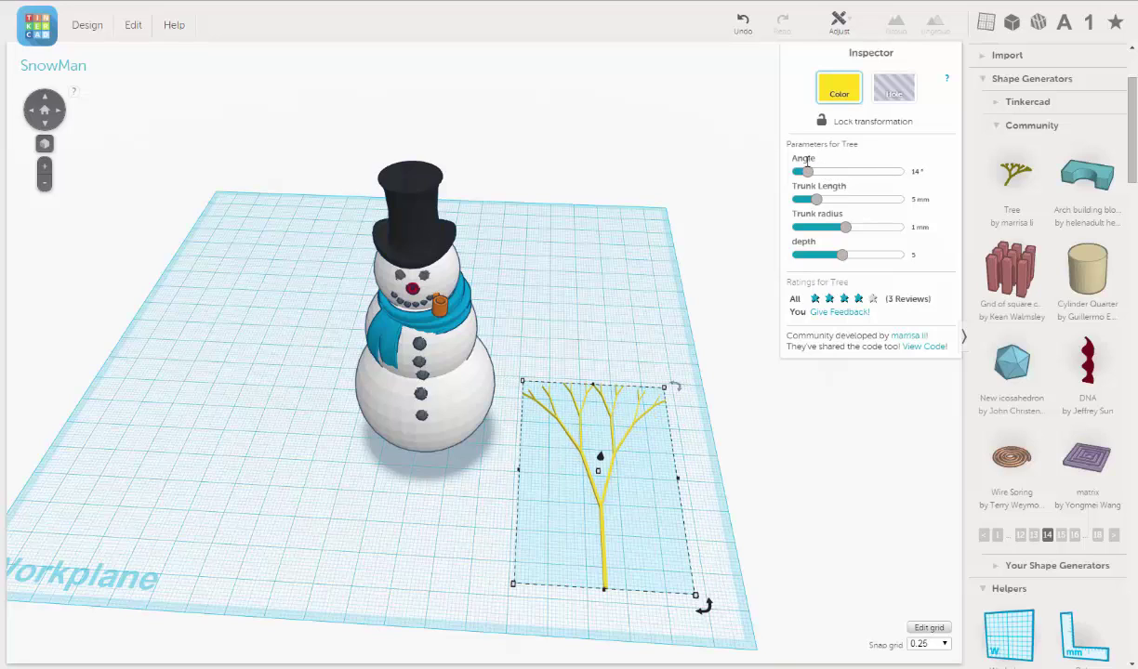
{"action": "left_click_drag", "start_coordinate": [816, 199], "coordinate": [807, 200]}
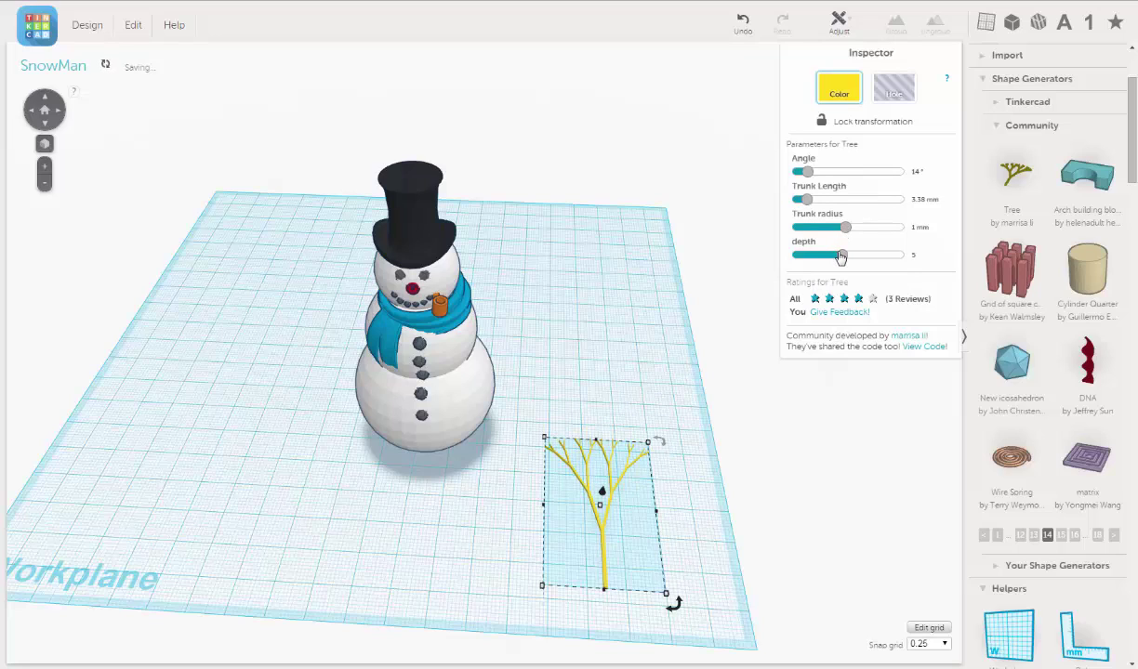
{"action": "left_click_drag", "start_coordinate": [840, 256], "coordinate": [827, 258]}
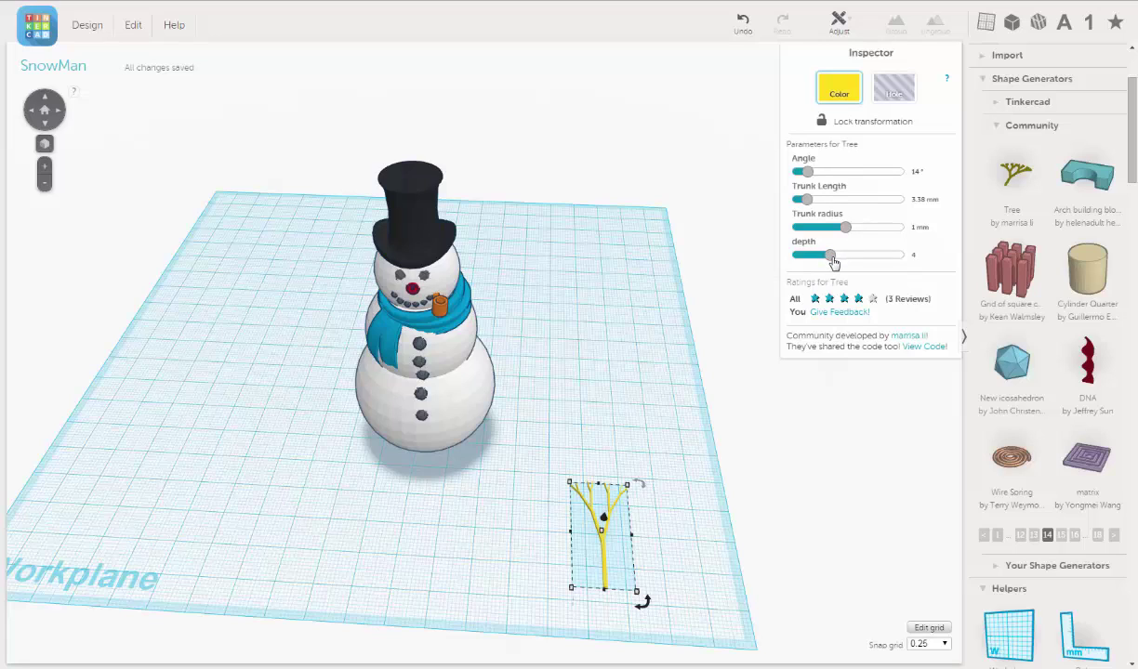
{"action": "left_click_drag", "start_coordinate": [832, 258], "coordinate": [827, 259]}
Move the tree across the workplane to the scarf-end side of the snowman
{"action": "right_click_drag", "start_coordinate": [543, 561], "coordinate": [566, 515]}
{"action": "middle_click_drag", "start_coordinate": [567, 503], "coordinate": [494, 437]}
{"action": "right_click_drag", "start_coordinate": [493, 437], "coordinate": [602, 463]}
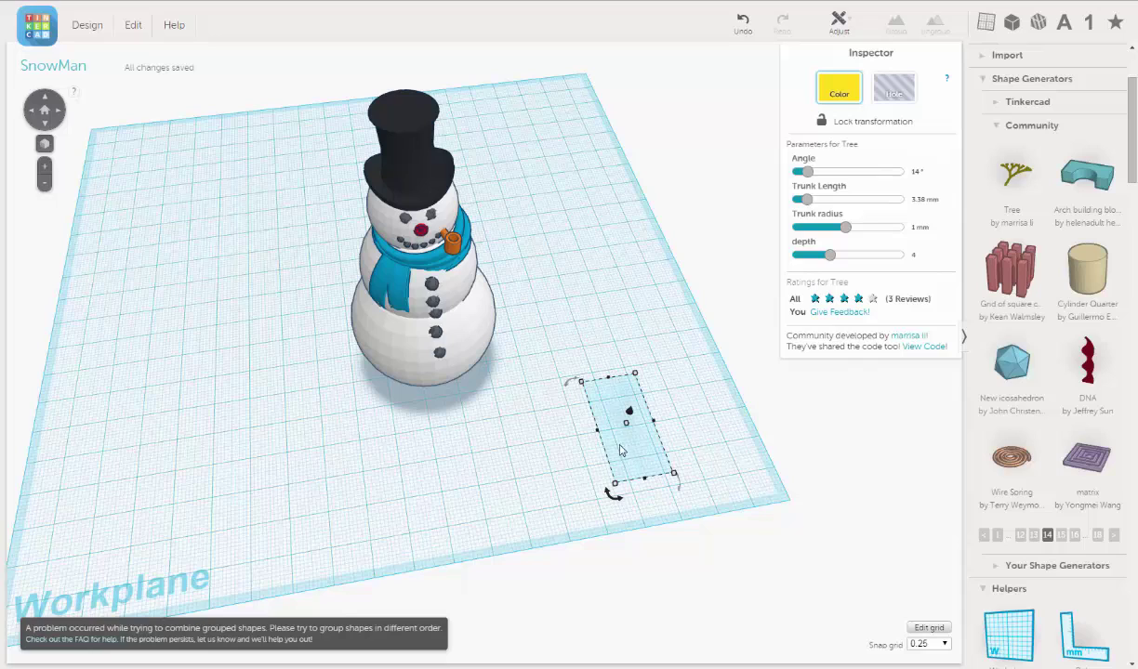
{"action": "left_click_drag", "start_coordinate": [611, 444], "coordinate": [446, 456]}
{"action": "left_click_drag", "start_coordinate": [560, 338], "coordinate": [717, 509]}
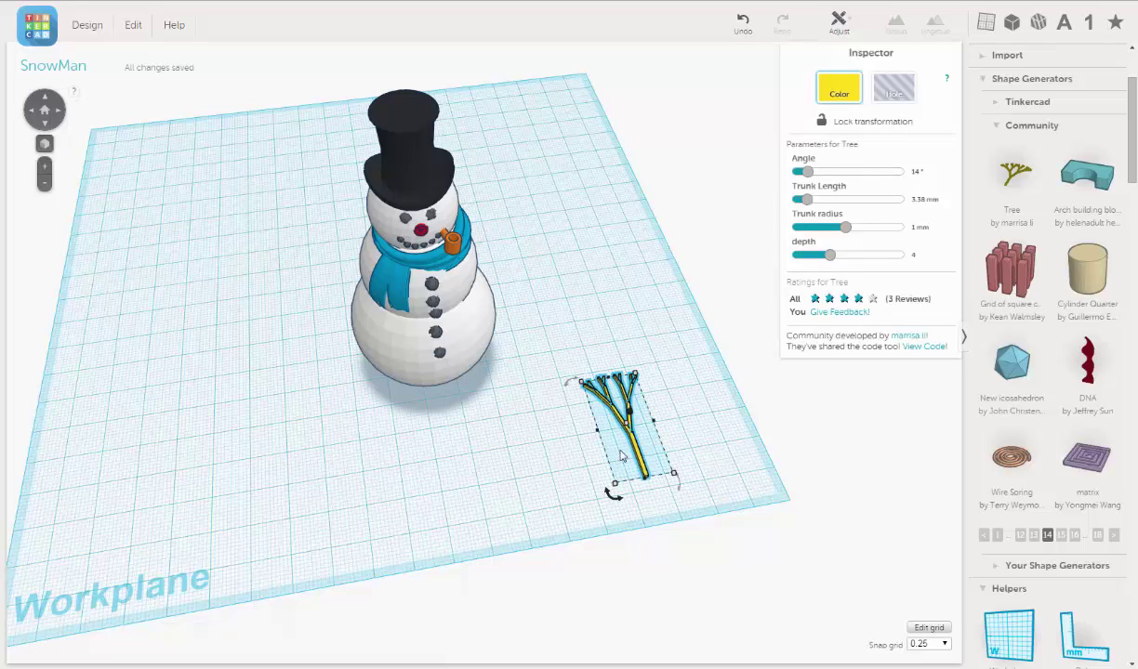
{"action": "left_click", "coordinate": [615, 457]}
{"action": "left_click", "coordinate": [634, 449]}
{"action": "left_click_drag", "start_coordinate": [590, 462], "coordinate": [286, 346]}
{"action": "middle_click_drag", "start_coordinate": [421, 391], "coordinate": [635, 390]}
{"action": "scroll", "coordinate": [493, 370], "scroll_direction": "up", "scroll_amount": 3}
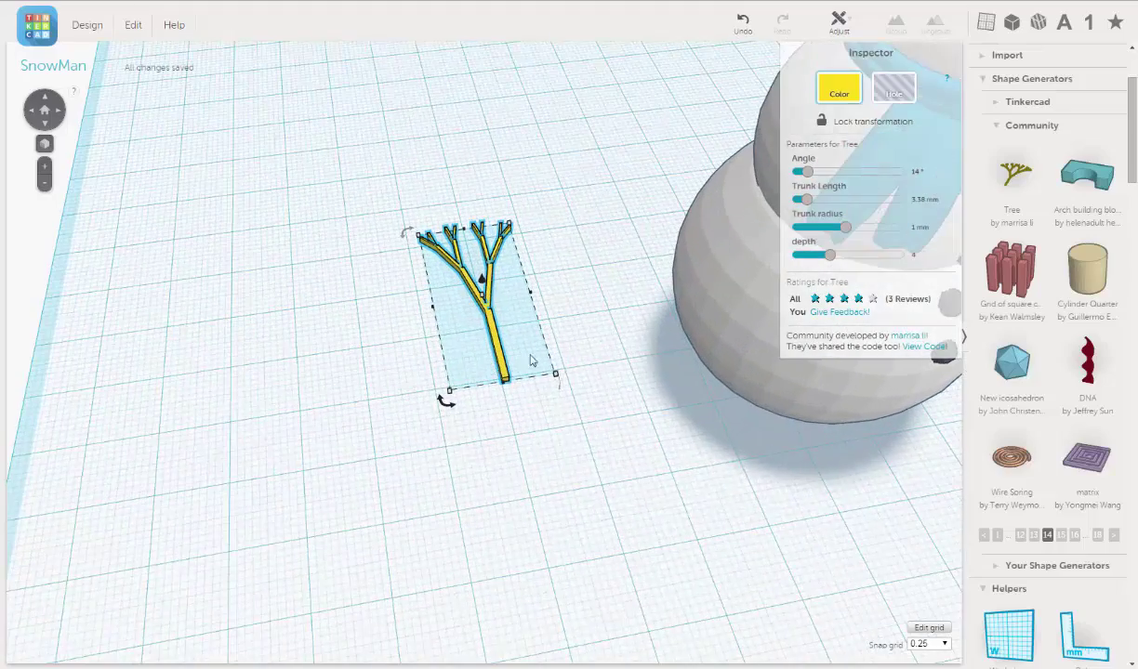
Turn the tree so its trunk points toward the snowman, and stand it up off the workplane
{"action": "right_click_drag", "start_coordinate": [566, 382], "coordinate": [563, 409]}
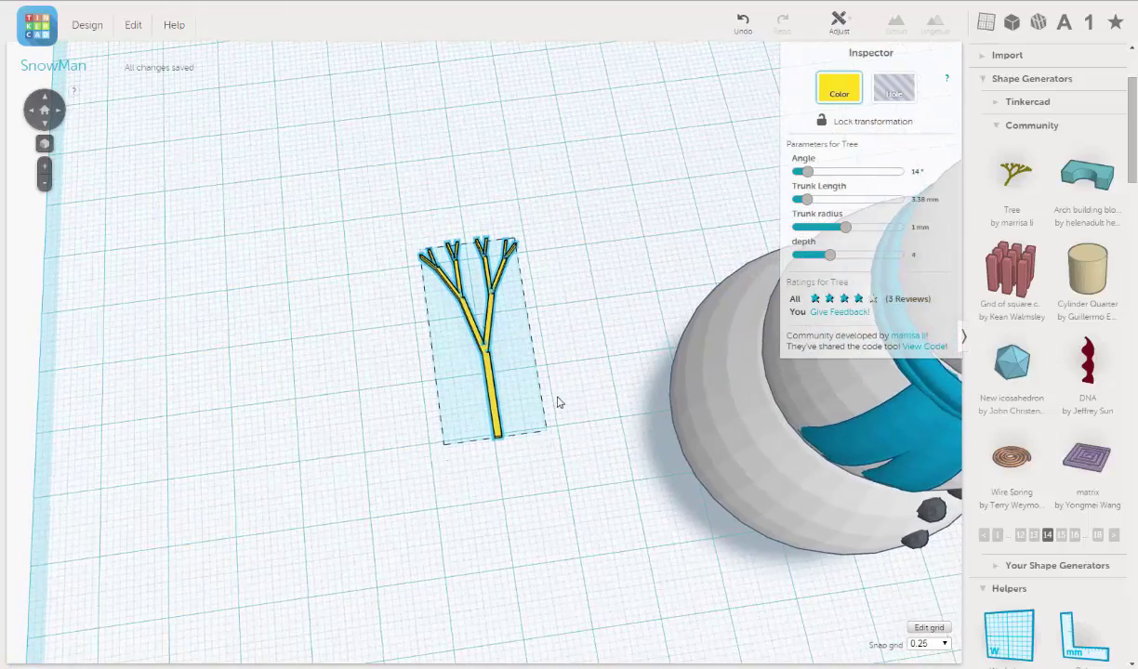
{"action": "middle_click_drag", "start_coordinate": [523, 348], "coordinate": [505, 361]}
{"action": "scroll", "coordinate": [506, 360], "scroll_direction": "up", "scroll_amount": 4}
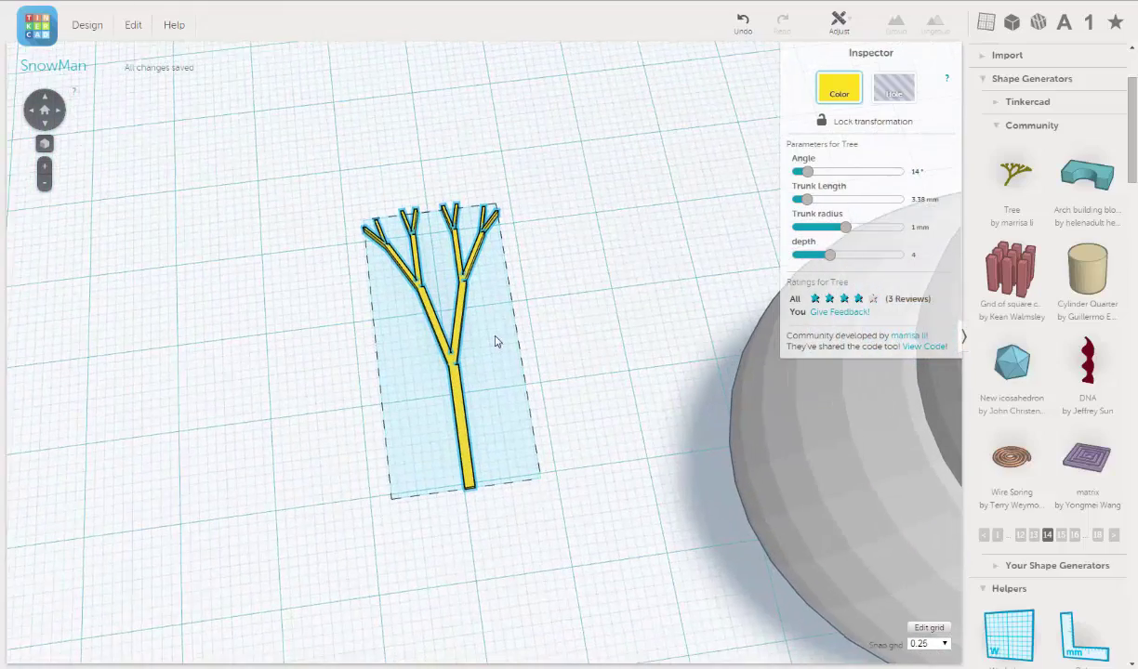
{"action": "right_click_drag", "start_coordinate": [473, 339], "coordinate": [465, 246]}
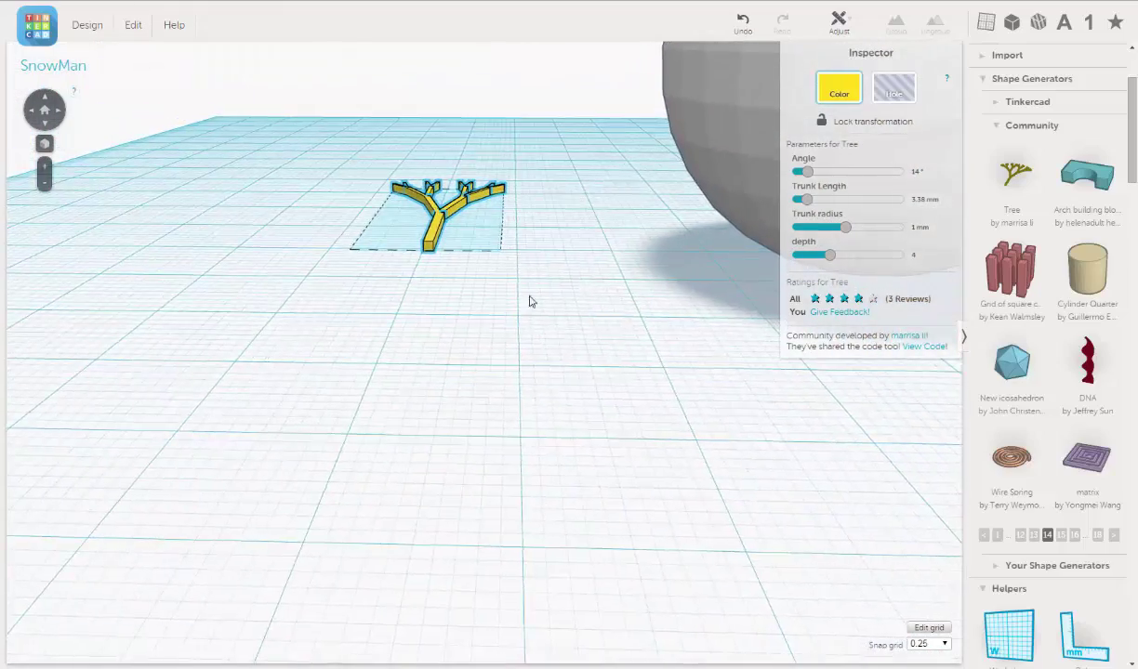
{"action": "middle_click_drag", "start_coordinate": [534, 307], "coordinate": [543, 338]}
{"action": "right_click_drag", "start_coordinate": [545, 340], "coordinate": [472, 300]}
{"action": "right_click_drag", "start_coordinate": [506, 369], "coordinate": [658, 336]}
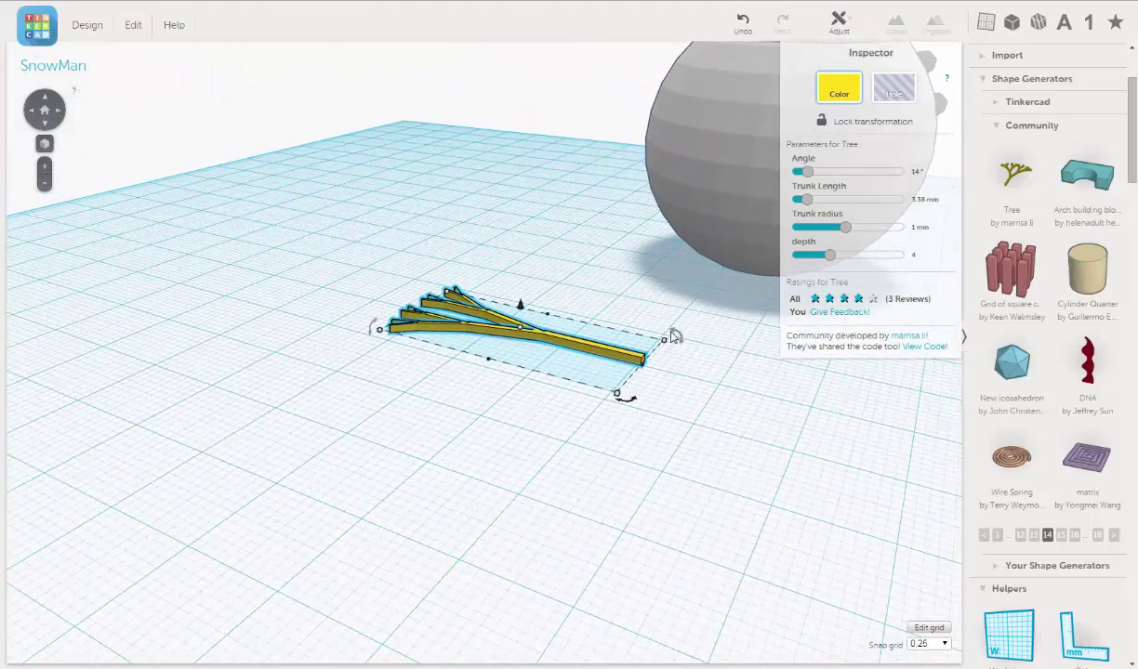
{"action": "left_click_drag", "start_coordinate": [652, 326], "coordinate": [689, 346]}
{"action": "right_click_drag", "start_coordinate": [643, 424], "coordinate": [482, 487]}
{"action": "left_click_drag", "start_coordinate": [460, 491], "coordinate": [662, 373]}
{"action": "right_click_drag", "start_coordinate": [521, 381], "coordinate": [551, 247]}
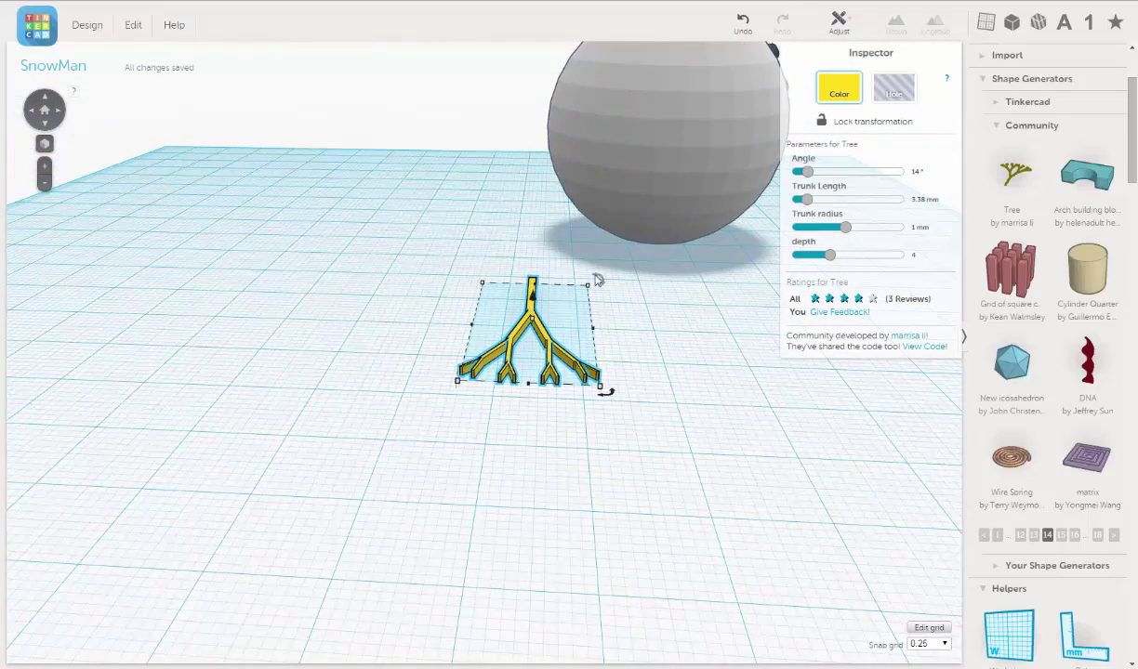
{"action": "left_click_drag", "start_coordinate": [598, 280], "coordinate": [539, 365]}
Raise the tree above the workplane to about the height of the snowman's middle ball
{"action": "right_click_drag", "start_coordinate": [582, 373], "coordinate": [498, 345]}
{"action": "middle_click_drag", "start_coordinate": [531, 360], "coordinate": [434, 398]}
{"action": "left_click_drag", "start_coordinate": [265, 316], "coordinate": [323, 69]}
{"action": "middle_click_drag", "start_coordinate": [460, 195], "coordinate": [496, 278]}
{"action": "left_click_drag", "start_coordinate": [344, 259], "coordinate": [382, 221]}
{"action": "right_click_drag", "start_coordinate": [421, 248], "coordinate": [412, 318]}
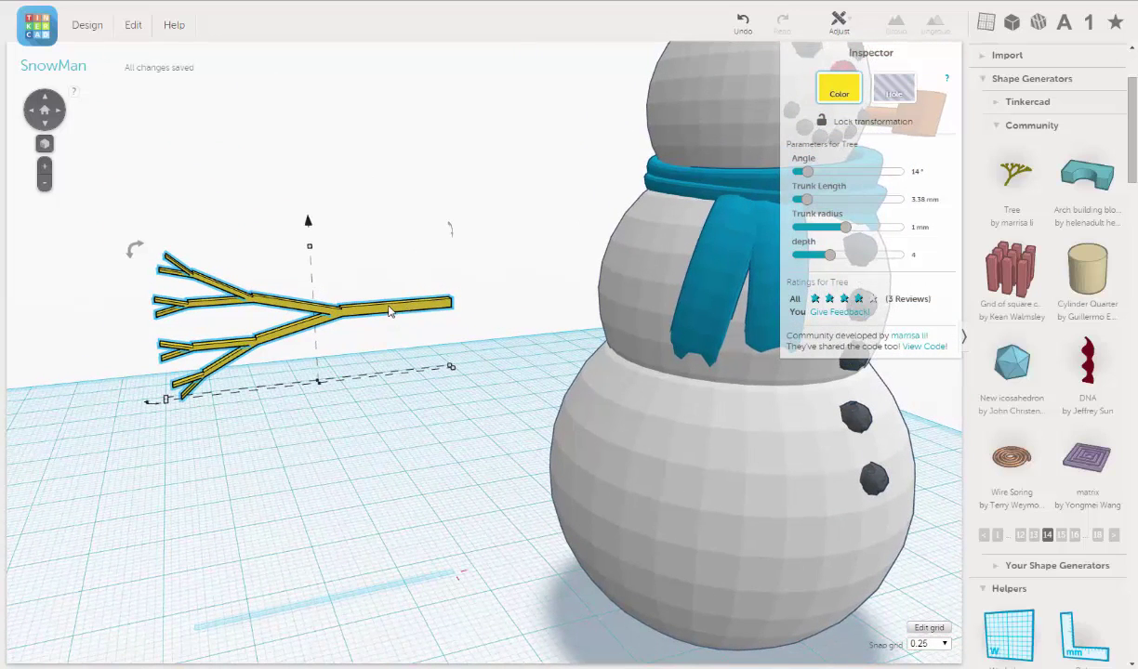
Nudge the raised tree toward the snowman until its trunk reaches the side of the middle ball
{"action": "key", "text": "Right"}
{"action": "key", "text": "Right"}
{"action": "key", "text": "Right"}
{"action": "key", "text": "Right"}
{"action": "key", "text": "Right"}
{"action": "key", "text": "Right"}
{"action": "key", "text": "Right"}
{"action": "key", "text": "Right"}
{"action": "key", "text": "Right"}
{"action": "key", "text": "Right"}
{"action": "key", "text": "Right"}
{"action": "key", "text": "Right"}
{"action": "key", "text": "Right"}
{"action": "key", "text": "Right"}
{"action": "key", "text": "Right"}
{"action": "key", "text": "Right"}
{"action": "key", "text": "Right"}
{"action": "key", "text": "Right"}
{"action": "key", "text": "Right"}
{"action": "key", "text": "Right"}
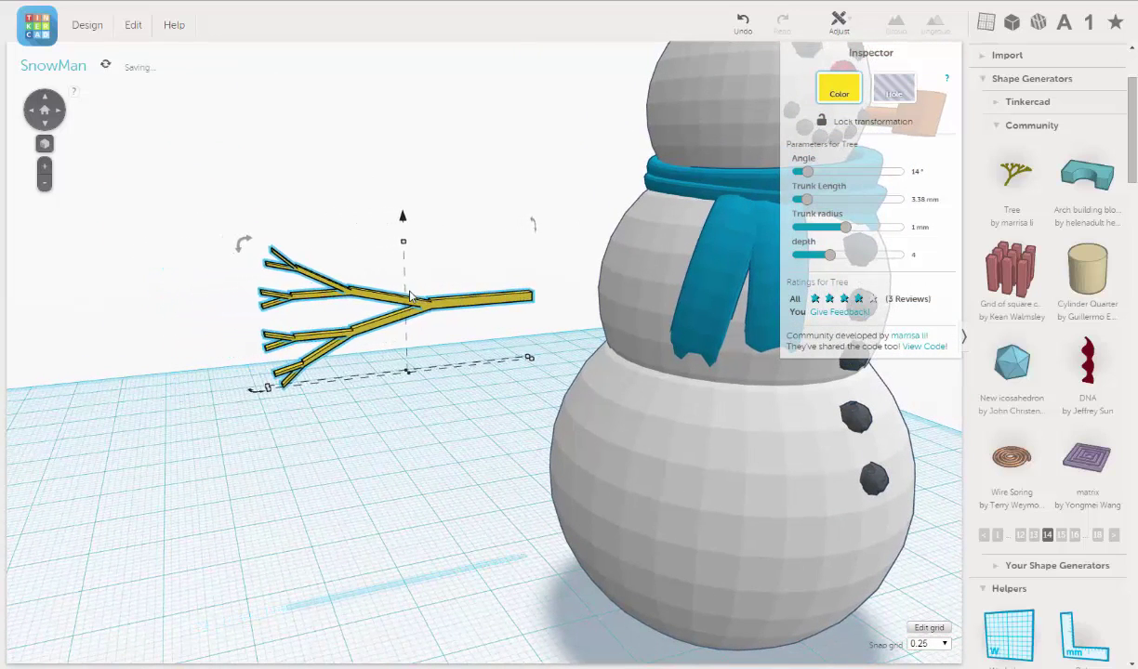
{"action": "key", "text": "Right"}
{"action": "key", "text": "Right"}
{"action": "key", "text": "Right"}
{"action": "key", "text": "Right"}
{"action": "key", "text": "Right"}
{"action": "key", "text": "Right"}
{"action": "key", "text": "Right"}
{"action": "key", "text": "Right"}
{"action": "key", "text": "Right"}
{"action": "key", "text": "Right"}
{"action": "key", "text": "Right"}
{"action": "key", "text": "Right"}
{"action": "key", "text": "Right"}
{"action": "key", "text": "Right"}
{"action": "key", "text": "Right"}
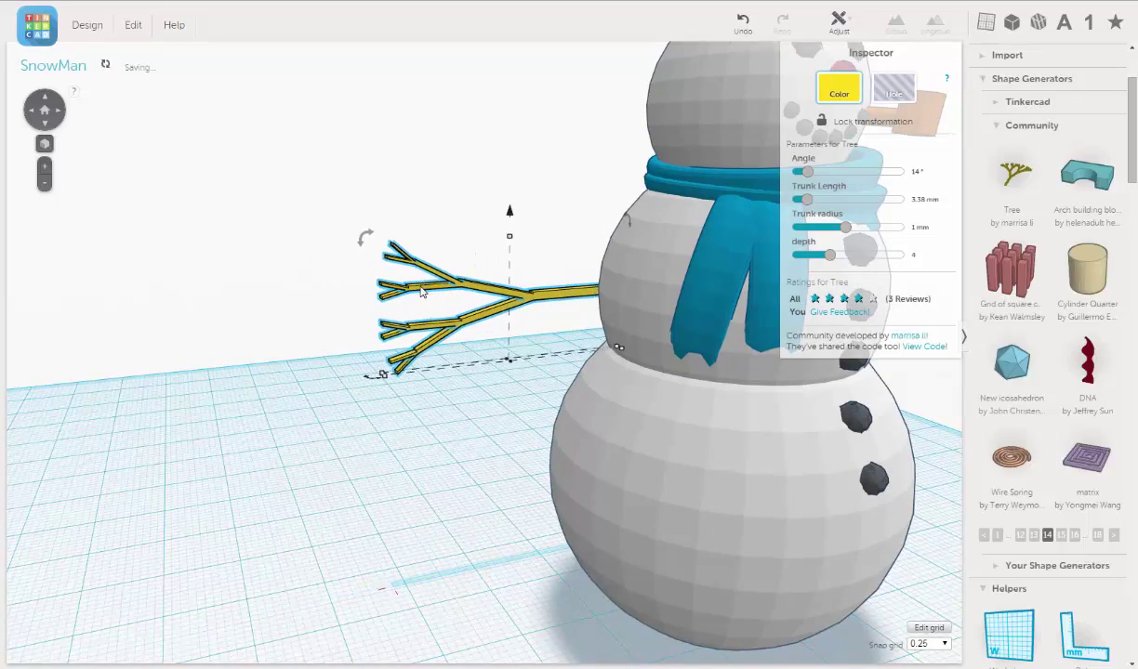
Nudge the tree arm along the snowman's depth until it is centred between front and back
{"action": "right_click_drag", "start_coordinate": [421, 291], "coordinate": [510, 340]}
{"action": "key", "text": "Right"}
{"action": "key", "text": "Right"}
{"action": "key", "text": "Right"}
{"action": "key", "text": "Right"}
{"action": "key", "text": "Right"}
{"action": "key", "text": "Right"}
{"action": "key", "text": "Right"}
{"action": "key", "text": "Right"}
{"action": "key", "text": "Right"}
{"action": "key", "text": "Right"}
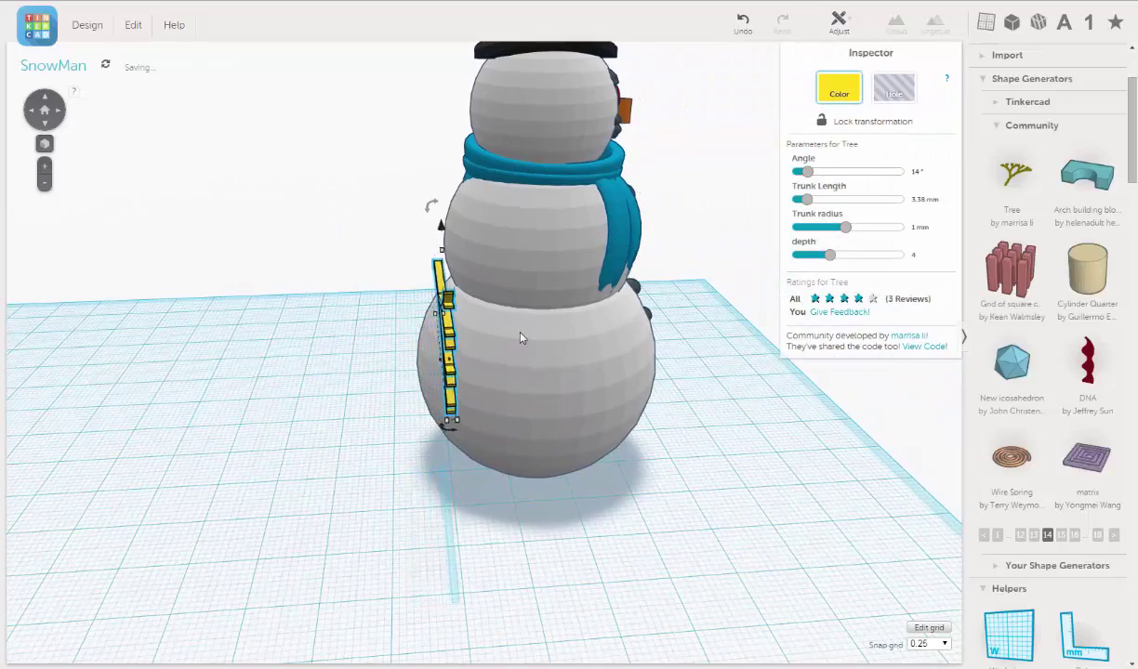
{"action": "key", "text": "Right"}
{"action": "key", "text": "Right"}
{"action": "key", "text": "Right"}
{"action": "key", "text": "Right"}
{"action": "key", "text": "Right"}
{"action": "key", "text": "Right"}
{"action": "key", "text": "Right"}
{"action": "key", "text": "Right"}
{"action": "key", "text": "Right"}
{"action": "key", "text": "Right"}
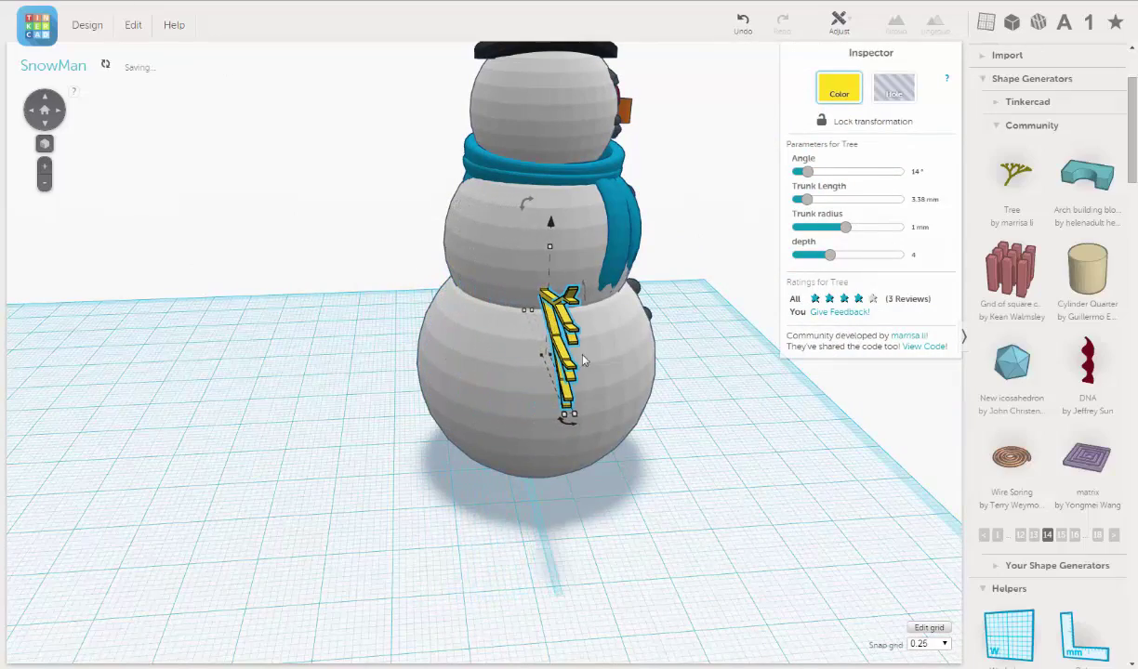
Nudge the arm outward so only the trunk's end sits inside the snowman's middle ball
{"action": "right_click_drag", "start_coordinate": [585, 360], "coordinate": [357, 325]}
{"action": "key", "text": "Left"}
{"action": "key", "text": "Left"}
{"action": "key", "text": "Left"}
{"action": "key", "text": "Left"}
{"action": "key", "text": "Left"}
{"action": "key", "text": "Left"}
{"action": "key", "text": "Left"}
{"action": "key", "text": "Left"}
{"action": "key", "text": "Left"}
{"action": "key", "text": "Left"}
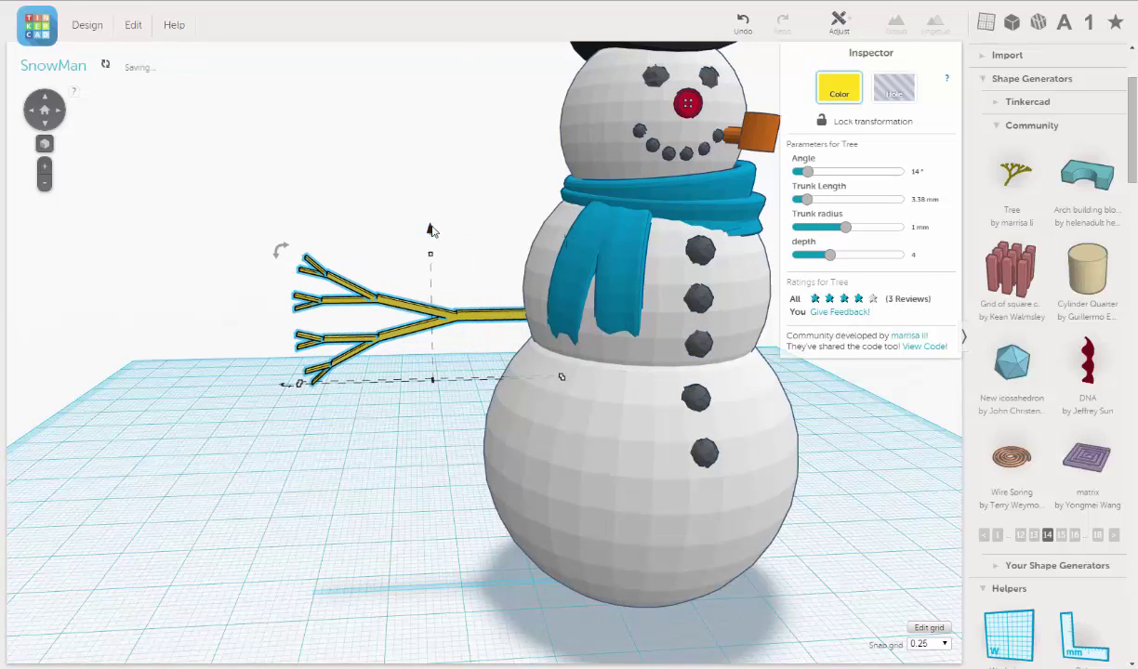
Tilt the arm so its branches slope downward, and adjust its height to the upper part of the middle ball
{"action": "left_click_drag", "start_coordinate": [430, 231], "coordinate": [452, 154]}
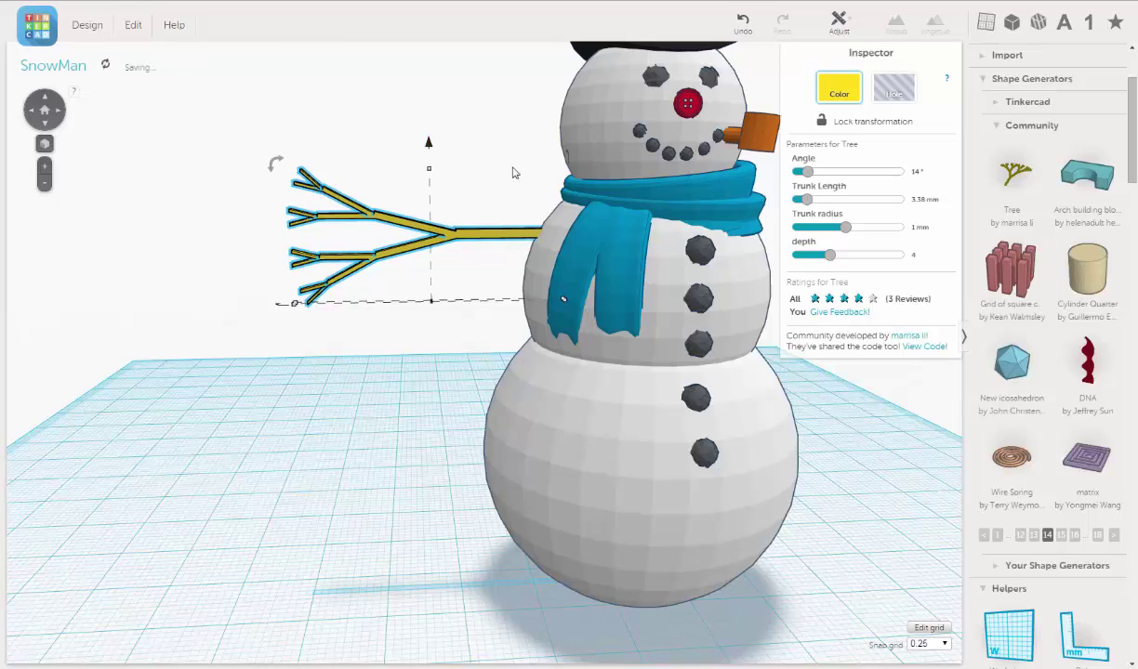
{"action": "left_click_drag", "start_coordinate": [279, 164], "coordinate": [236, 247]}
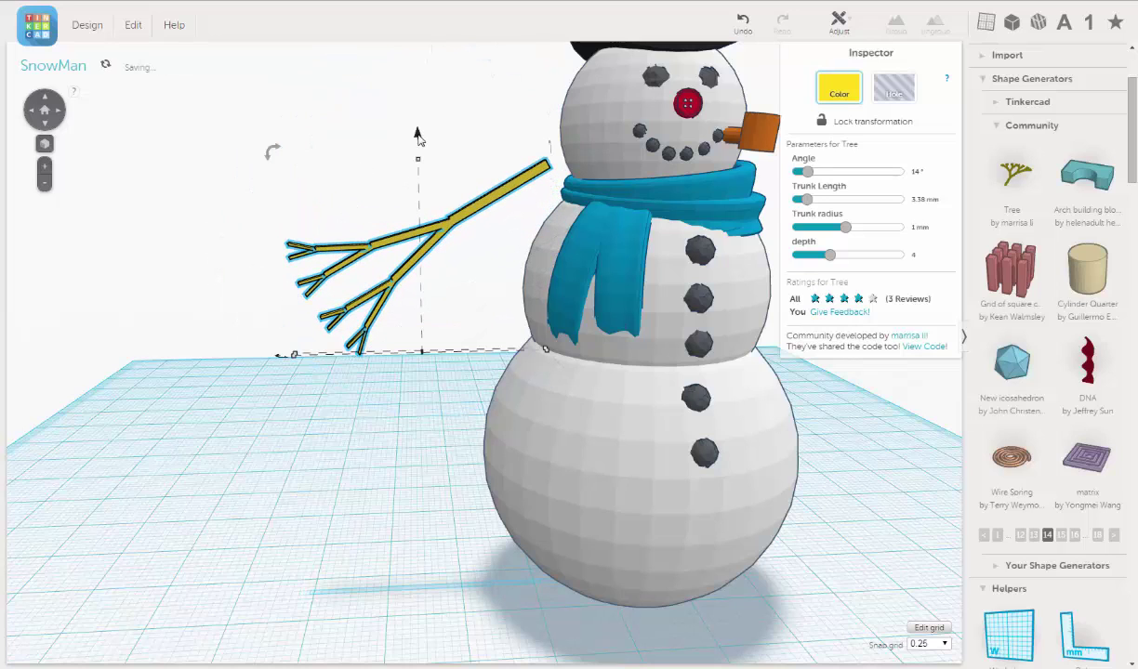
{"action": "left_click_drag", "start_coordinate": [418, 137], "coordinate": [414, 221]}
{"action": "right_click_drag", "start_coordinate": [490, 317], "coordinate": [547, 319]}
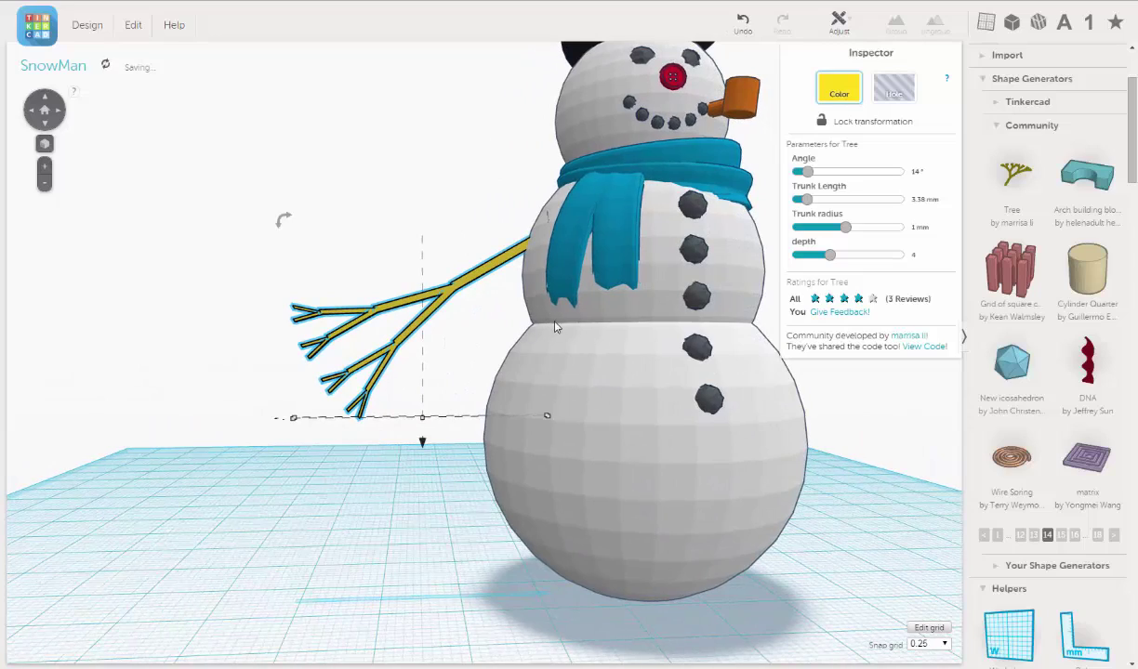
{"action": "scroll", "coordinate": [558, 327], "scroll_direction": "down", "scroll_amount": 5}
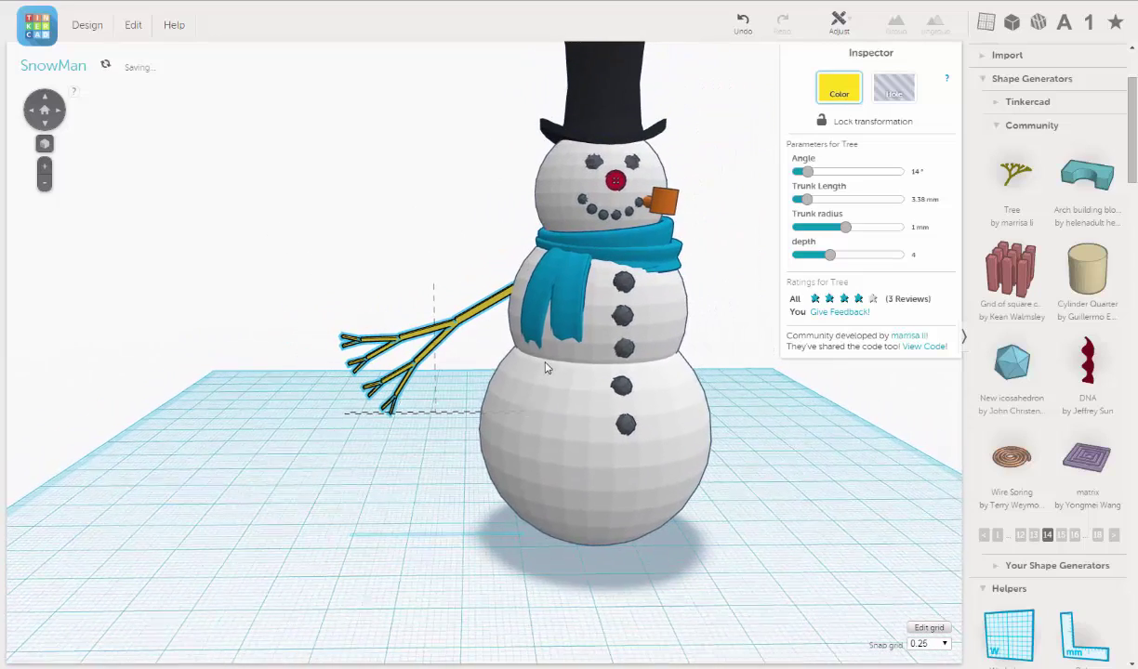
{"action": "right_click_drag", "start_coordinate": [546, 368], "coordinate": [522, 361]}
Fine-tune the tilted arm's position where its trunk enters the snowman's body
{"action": "key", "text": "Right"}
{"action": "key", "text": "Right"}
{"action": "key", "text": "Right"}
{"action": "key", "text": "Right"}
{"action": "key", "text": "Right"}
{"action": "key", "text": "Right"}
{"action": "key", "text": "Right"}
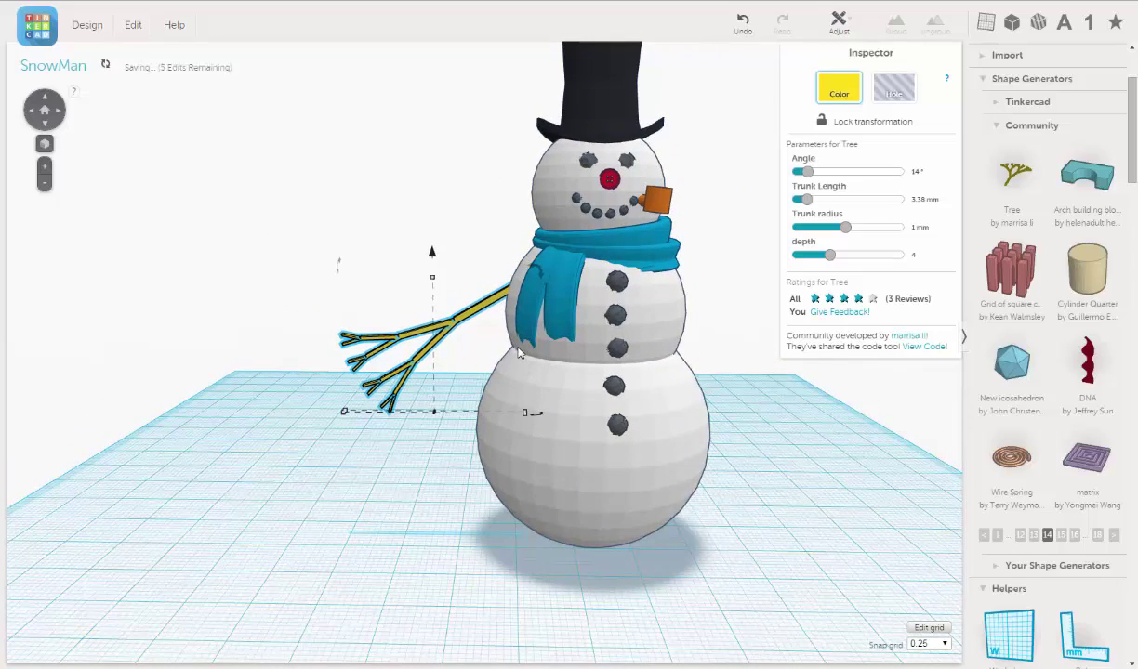
{"action": "key", "text": "Right"}
{"action": "key", "text": "Right"}
{"action": "mouse_move", "coordinate": [523, 351]}
{"action": "right_mouse_down"}
{"action": "mouse_move", "coordinate": [522, 335]}
{"action": "mouse_move", "coordinate": [319, 370]}
{"action": "right_mouse_up"}
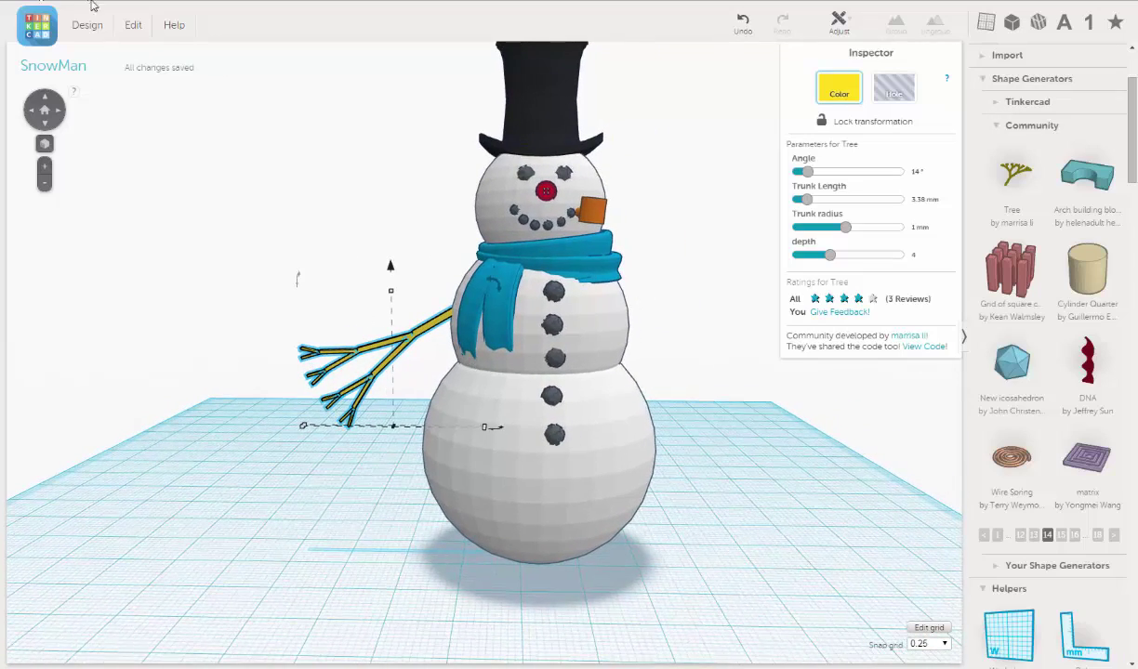
Duplicate the arm and move the copy to the opposite side of the snowman
{"action": "left_click", "coordinate": [133, 28]}
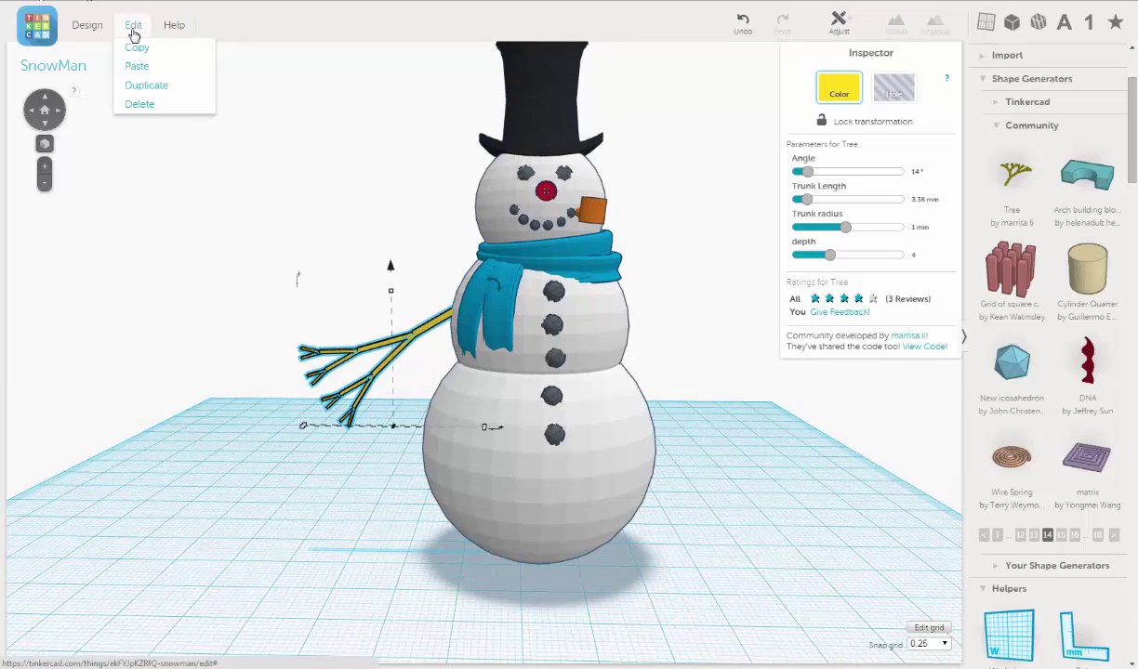
{"action": "left_click", "coordinate": [146, 88]}
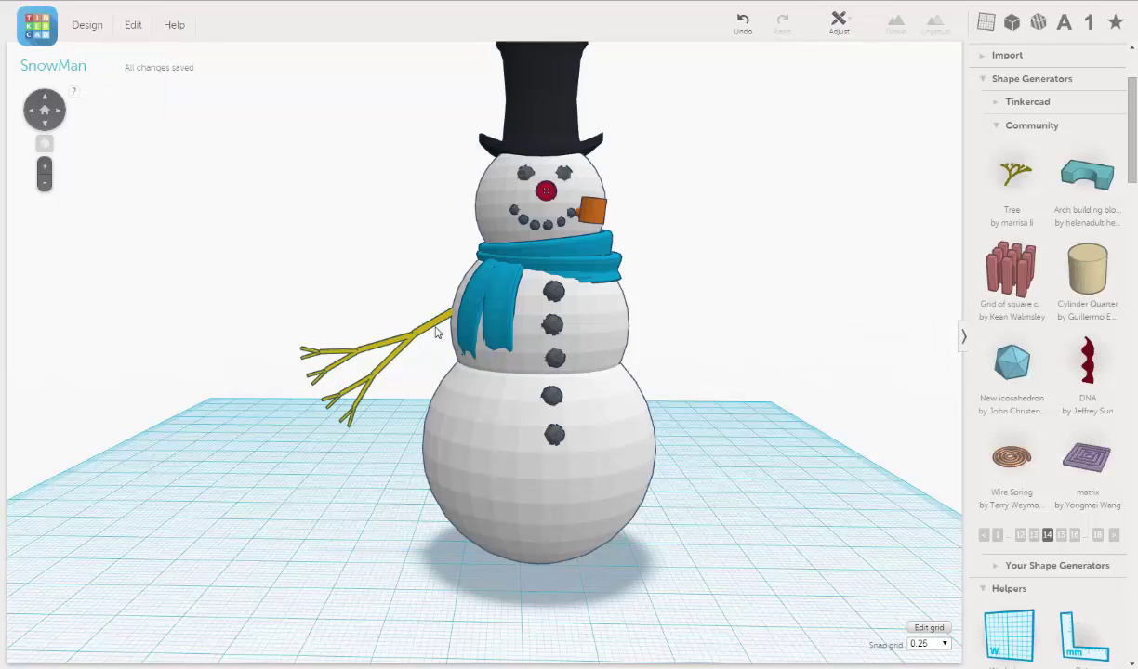
{"action": "left_click", "coordinate": [433, 332]}
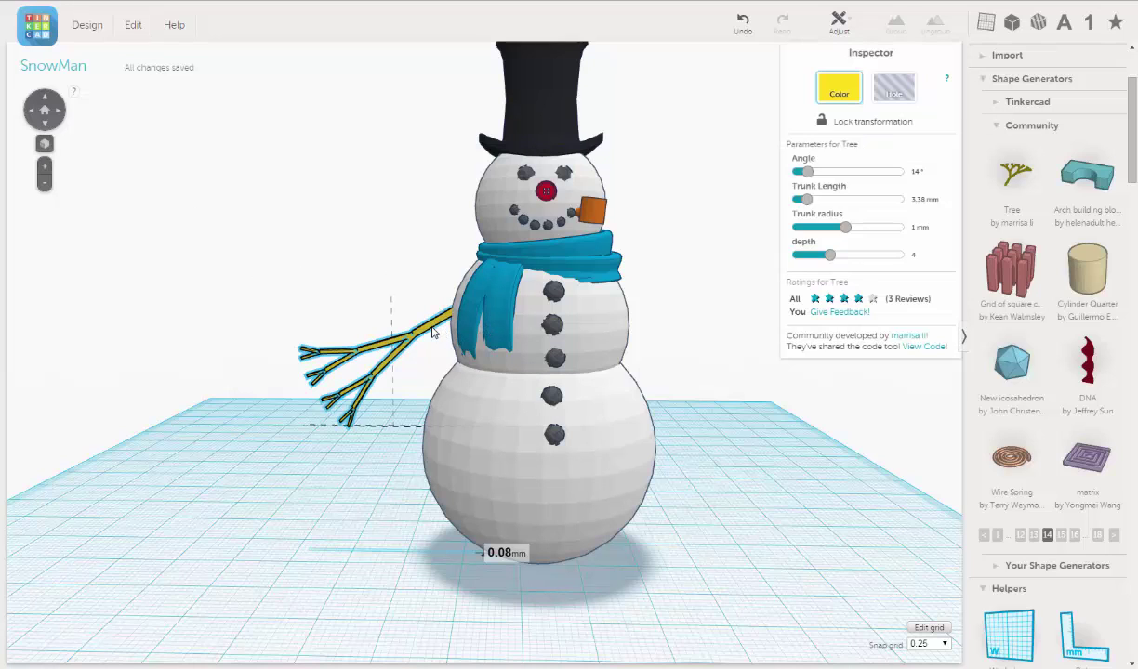
{"action": "key", "text": "ctrl+d"}
{"action": "left_click_drag", "start_coordinate": [432, 333], "coordinate": [785, 394]}
{"action": "middle_click_drag", "start_coordinate": [788, 394], "coordinate": [720, 399]}
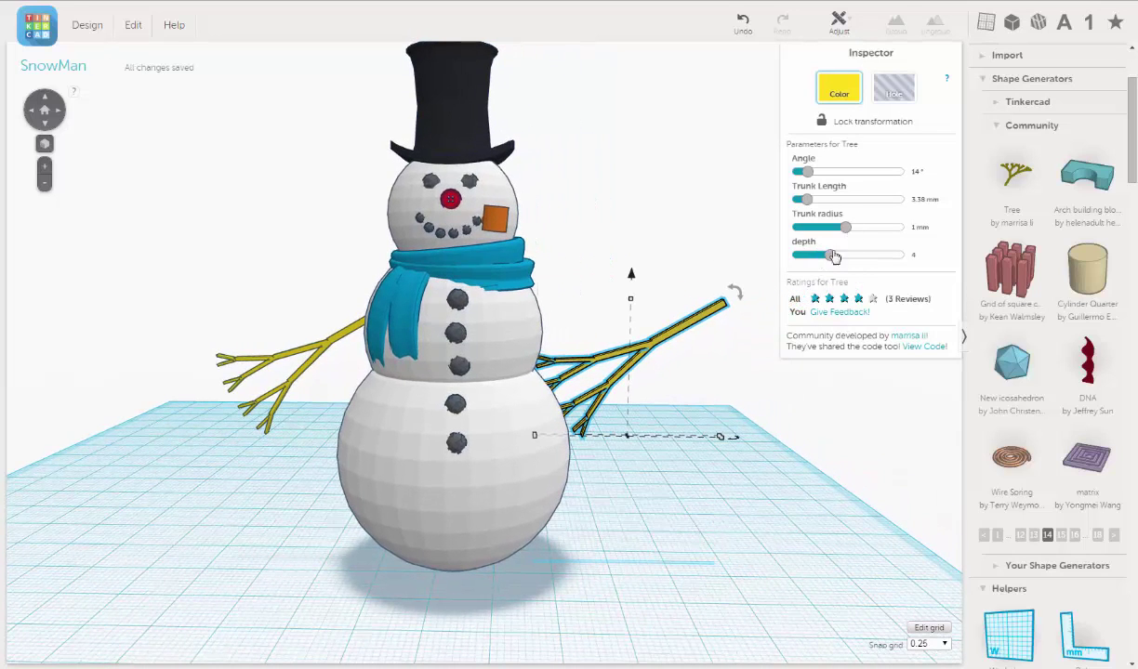
Rotate the copied arm horizontally by half a turn so its branches point away from the snowman
{"action": "left_click_drag", "start_coordinate": [829, 256], "coordinate": [837, 256]}
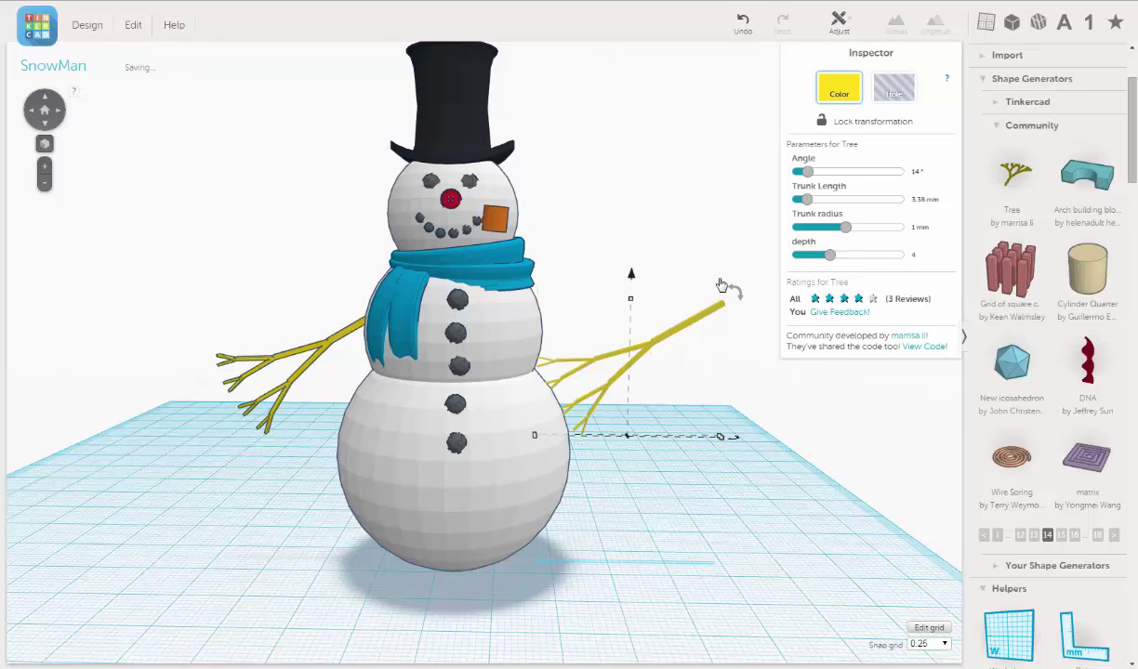
{"action": "right_click_drag", "start_coordinate": [654, 336], "coordinate": [673, 413]}
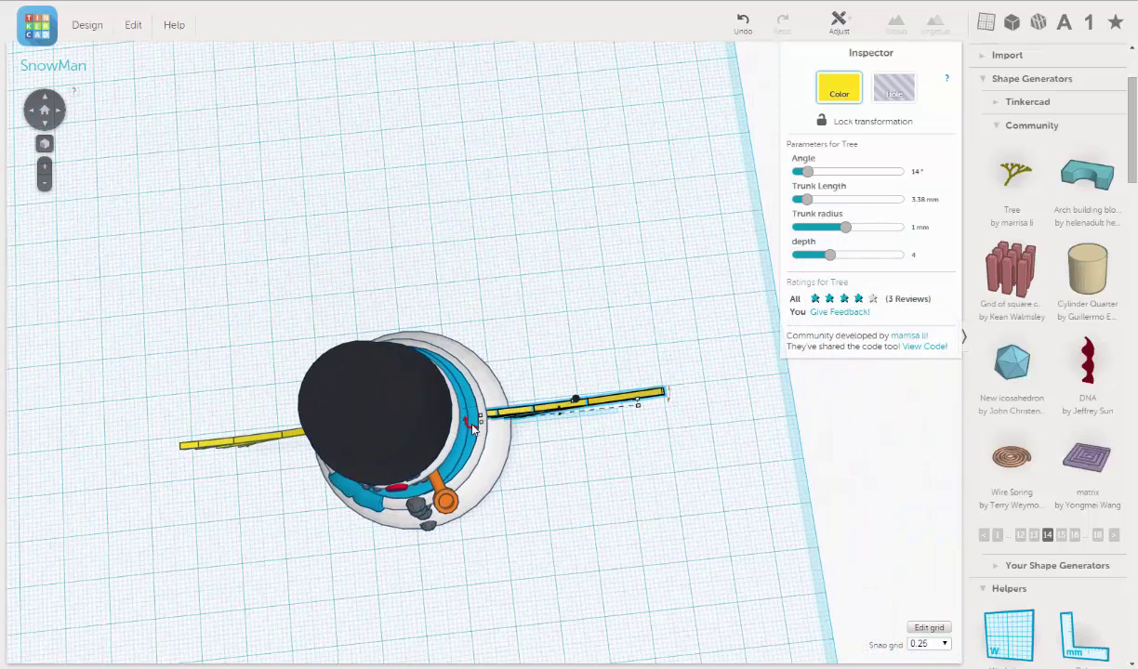
{"action": "left_click_drag", "start_coordinate": [477, 423], "coordinate": [656, 416]}
{"action": "right_click_drag", "start_coordinate": [568, 372], "coordinate": [563, 285]}
Nudge the copied arm inward to the middle ball and tilt its branches down more steeply than the first arm's
{"action": "key", "text": "Left"}
{"action": "key", "text": "Left"}
{"action": "key", "text": "Left"}
{"action": "key", "text": "Left"}
{"action": "key", "text": "Left"}
{"action": "key", "text": "Left"}
{"action": "key", "text": "Left"}
{"action": "key", "text": "Left"}
{"action": "key", "text": "Left"}
{"action": "key", "text": "Left"}
{"action": "key", "text": "Left"}
{"action": "key", "text": "Left"}
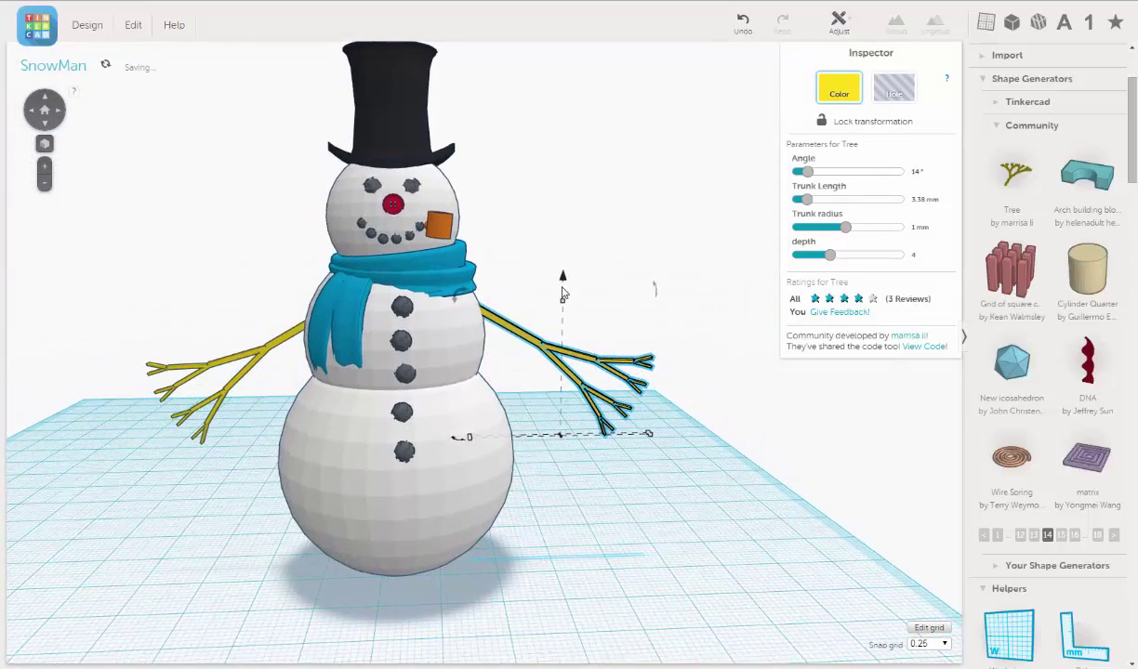
{"action": "key", "text": "Left"}
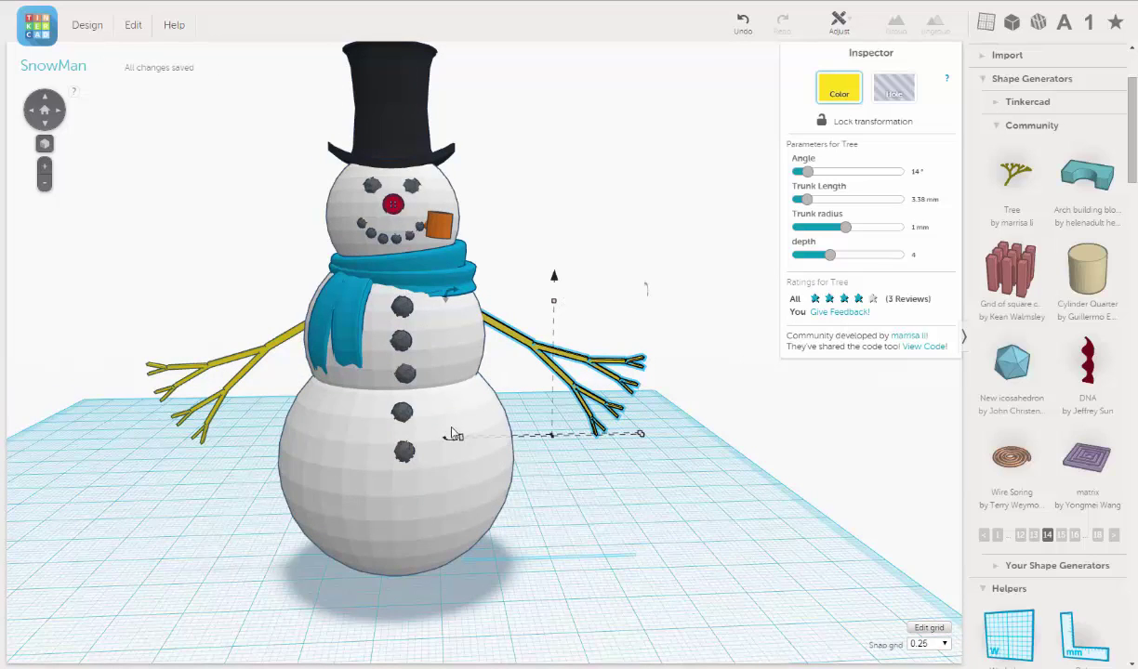
{"action": "left_click_drag", "start_coordinate": [448, 294], "coordinate": [474, 273]}
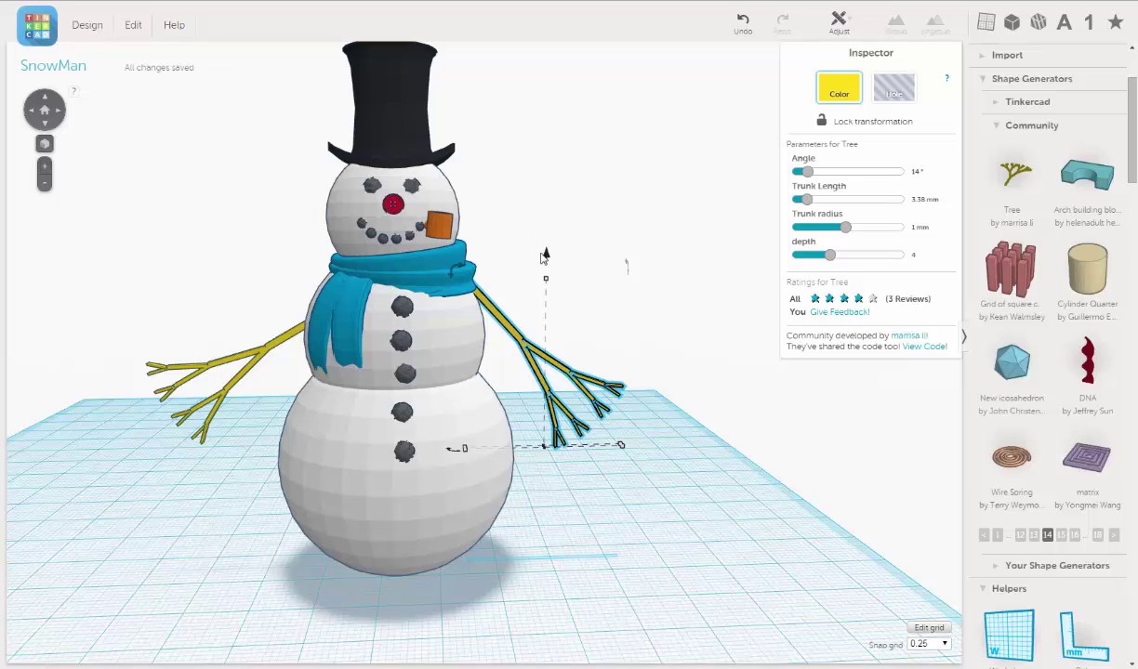
Lower the steeper arm slightly where it meets the snowman's middle ball, and check its placement
{"action": "mouse_move", "coordinate": [548, 254]}
{"action": "left_mouse_down"}
{"action": "mouse_move", "coordinate": [526, 249]}
{"action": "mouse_move", "coordinate": [536, 275]}
{"action": "mouse_move", "coordinate": [531, 259]}
{"action": "left_mouse_up"}
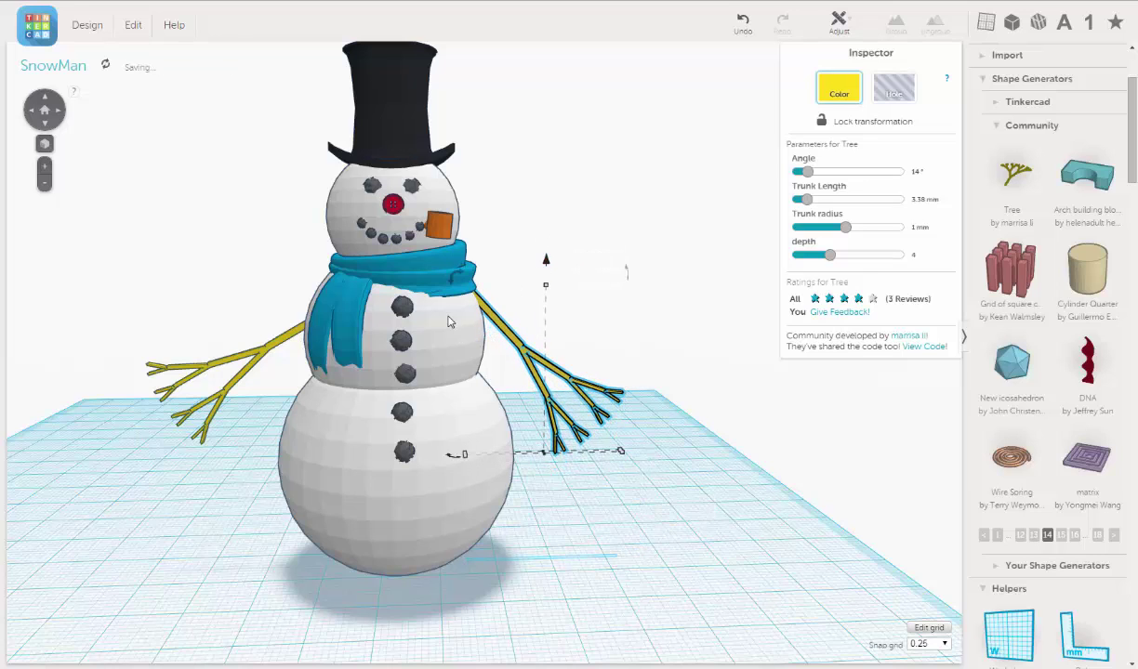
{"action": "middle_click_drag", "start_coordinate": [454, 316], "coordinate": [471, 304]}
{"action": "scroll", "coordinate": [474, 302], "scroll_direction": "down", "scroll_amount": 3}
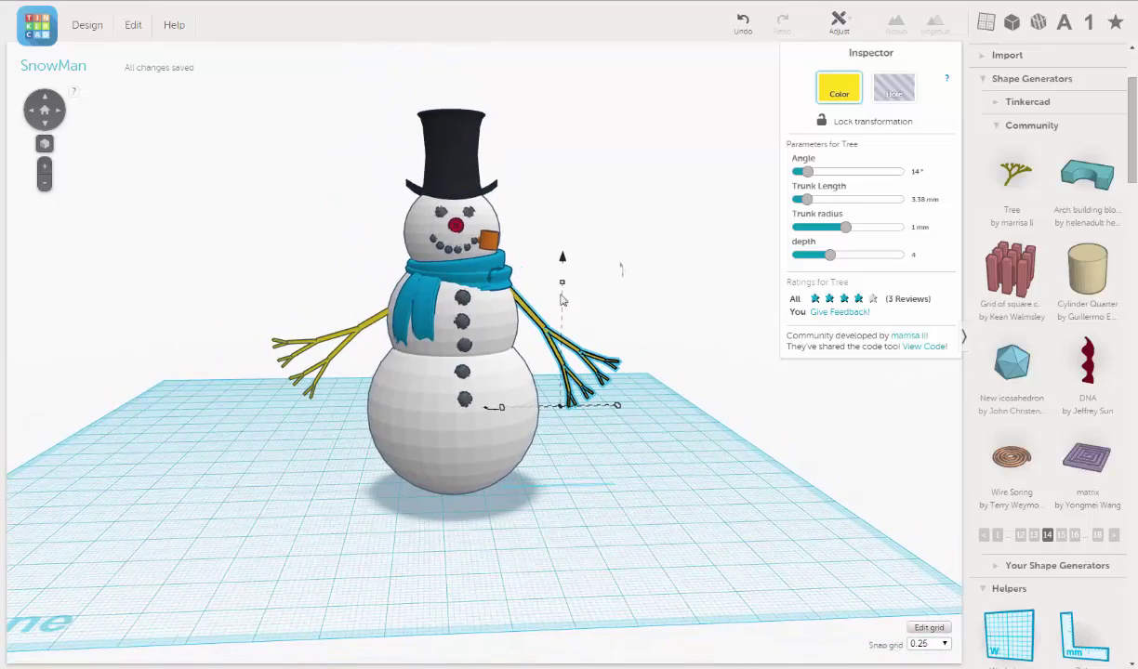
{"action": "left_click", "coordinate": [605, 225]}
{"action": "right_click_drag", "start_coordinate": [502, 386], "coordinate": [507, 337]}
{"action": "scroll", "coordinate": [514, 341], "scroll_direction": "up", "scroll_amount": 4}
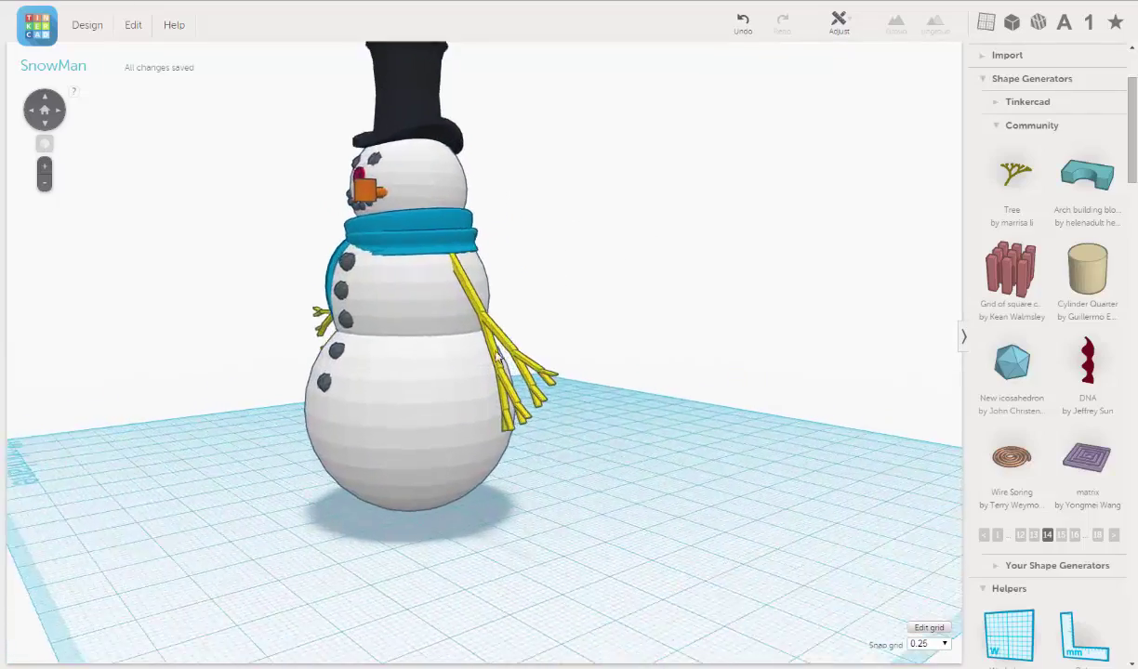
Try duplicating the arm on the pipe side and rotating the copy so its branches cross the original's, then undo it
{"action": "left_click", "coordinate": [510, 349]}
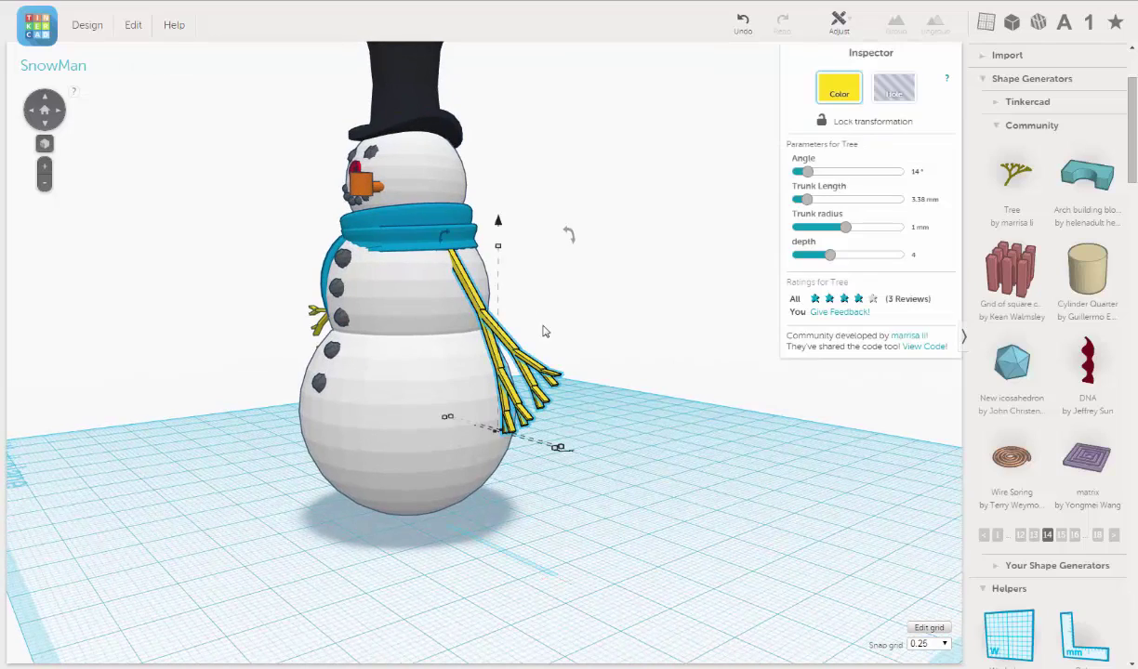
{"action": "right_click_drag", "start_coordinate": [510, 348], "coordinate": [171, 81]}
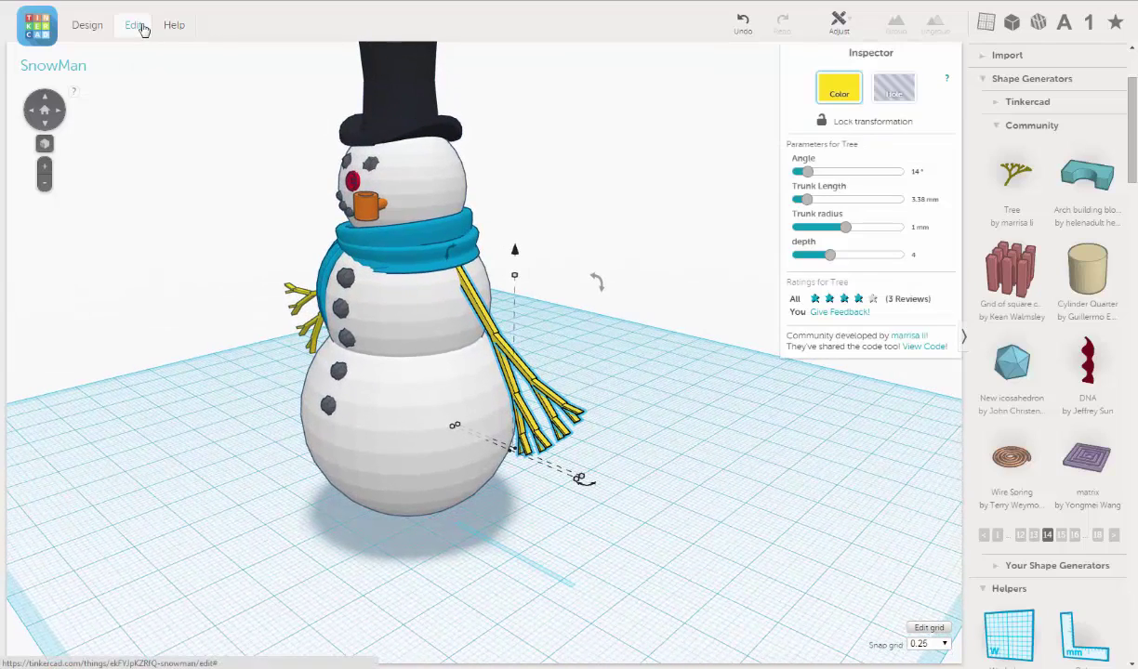
{"action": "left_click", "coordinate": [140, 28]}
{"action": "left_click", "coordinate": [146, 84]}
{"action": "right_click_drag", "start_coordinate": [558, 455], "coordinate": [518, 319]}
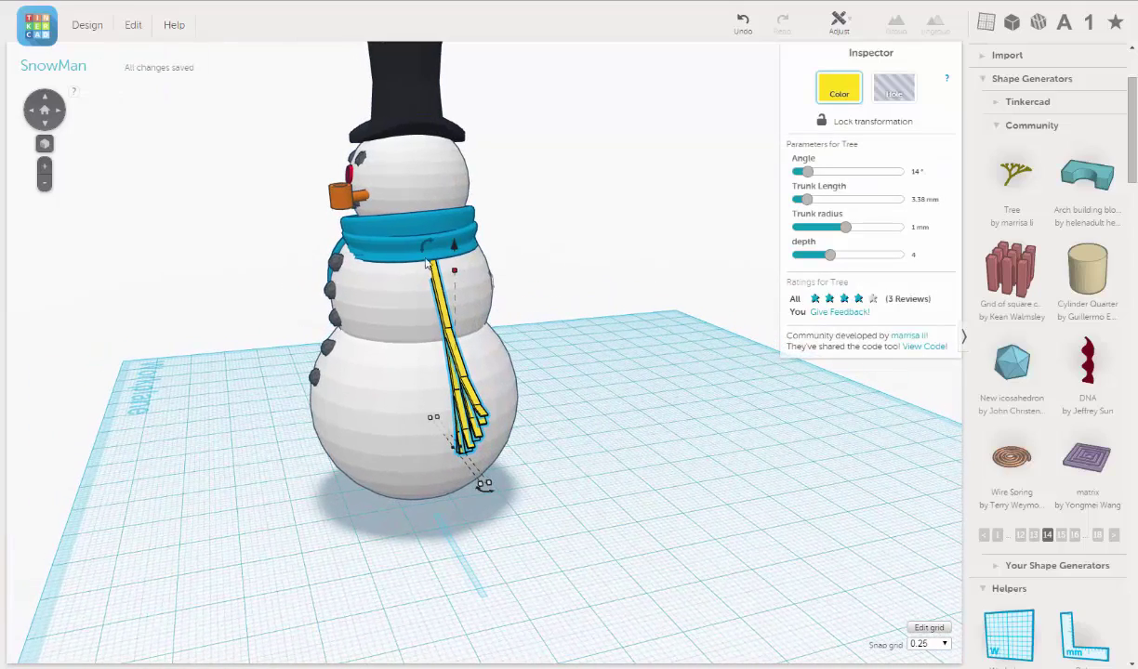
{"action": "left_click_drag", "start_coordinate": [428, 244], "coordinate": [460, 237]}
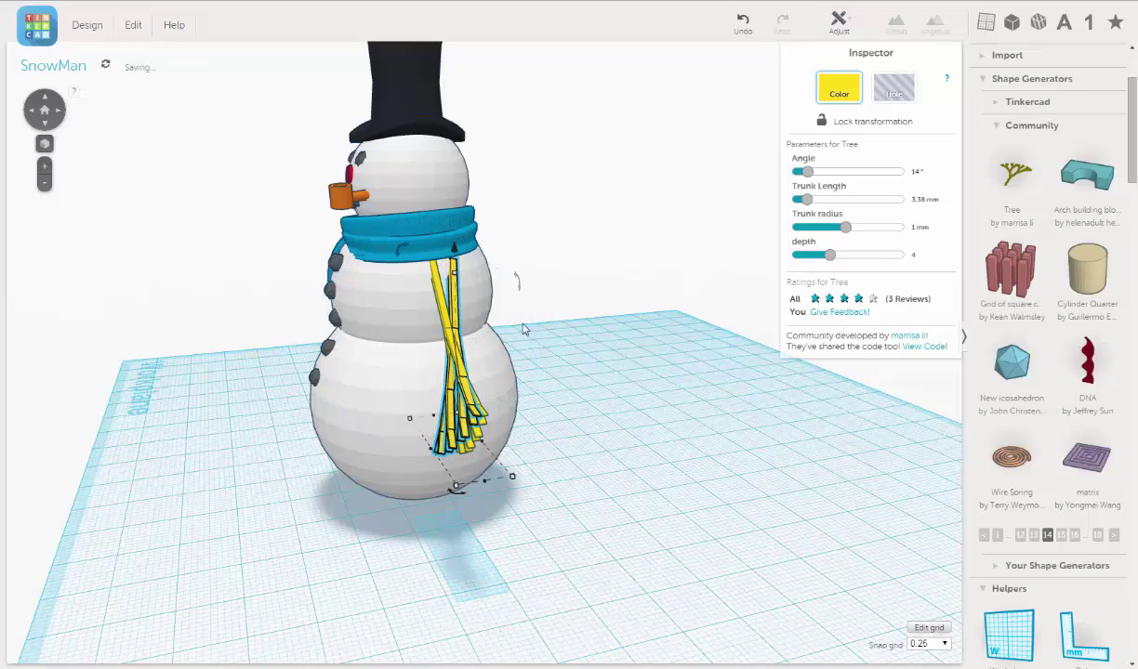
{"action": "right_click_drag", "start_coordinate": [568, 319], "coordinate": [490, 339]}
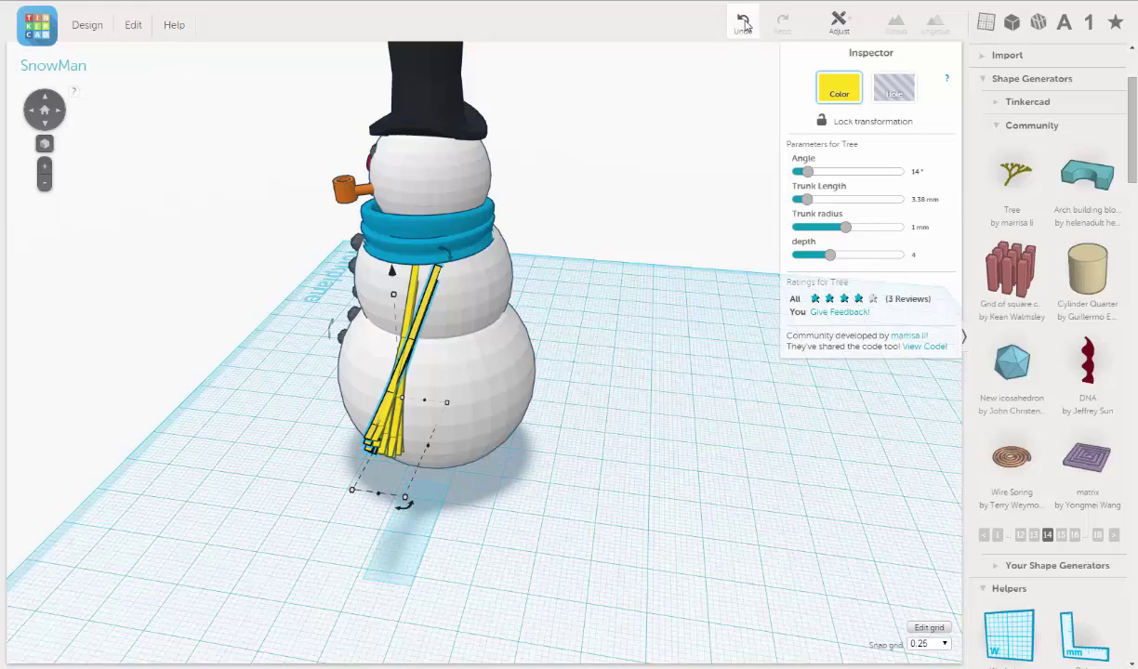
{"action": "left_click", "coordinate": [686, 146]}
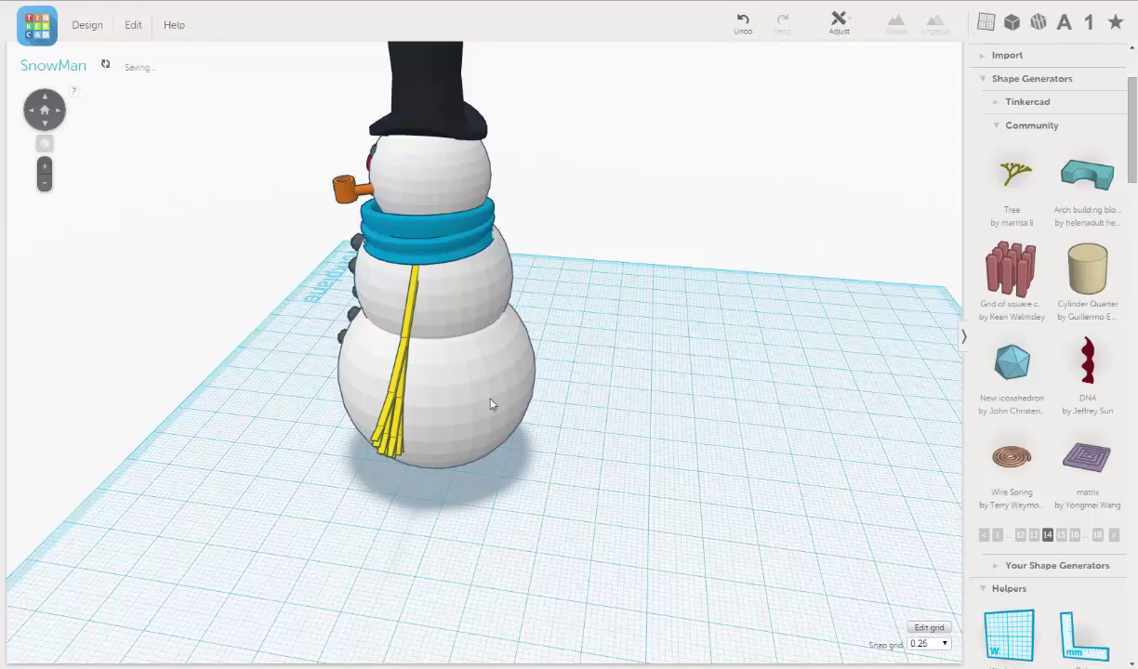
{"action": "right_click_drag", "start_coordinate": [566, 406], "coordinate": [662, 421]}
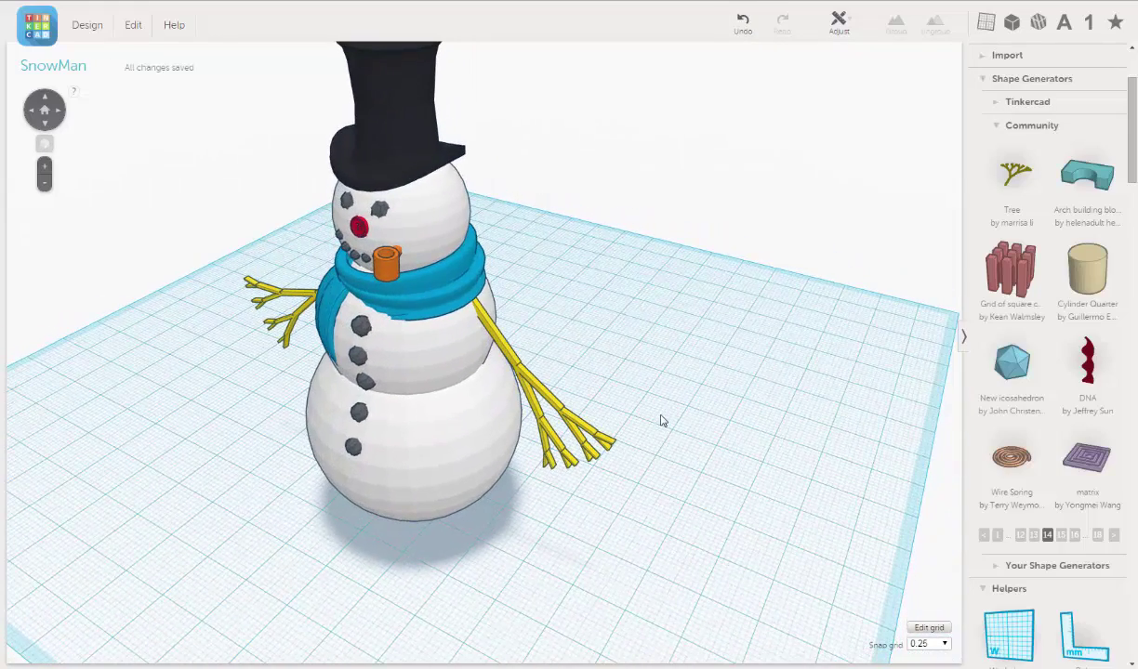
Place a temporary workplane along the arm on the pipe side and select that arm
{"action": "left_click", "coordinate": [571, 425]}
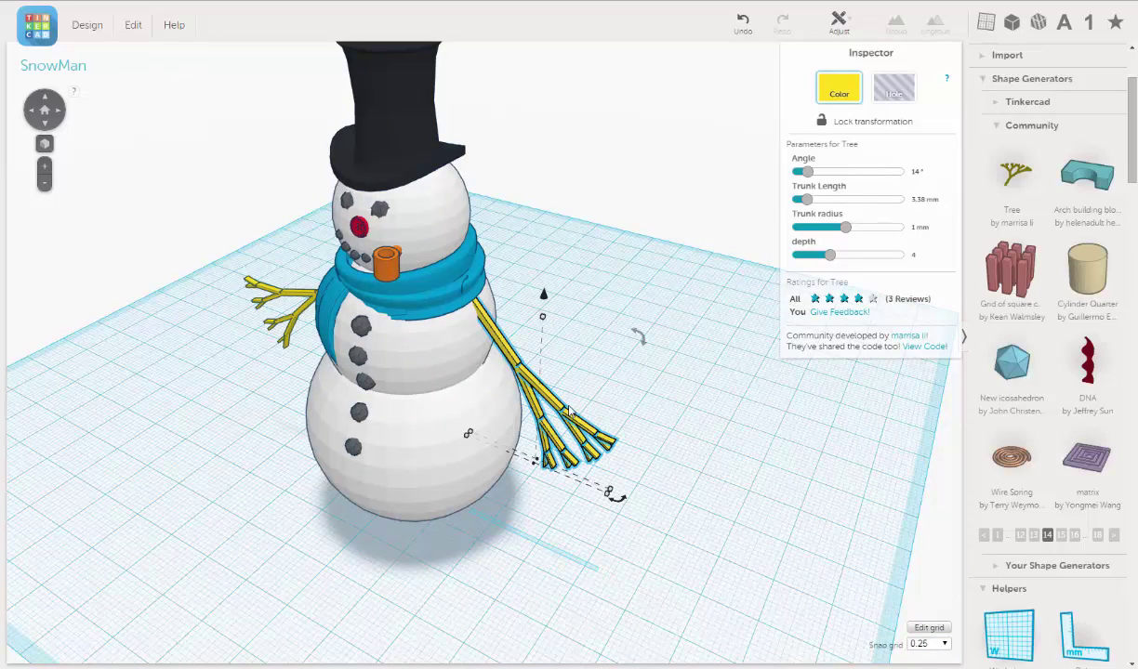
{"action": "left_click", "coordinate": [572, 401]}
{"action": "right_click_drag", "start_coordinate": [495, 390], "coordinate": [541, 401]}
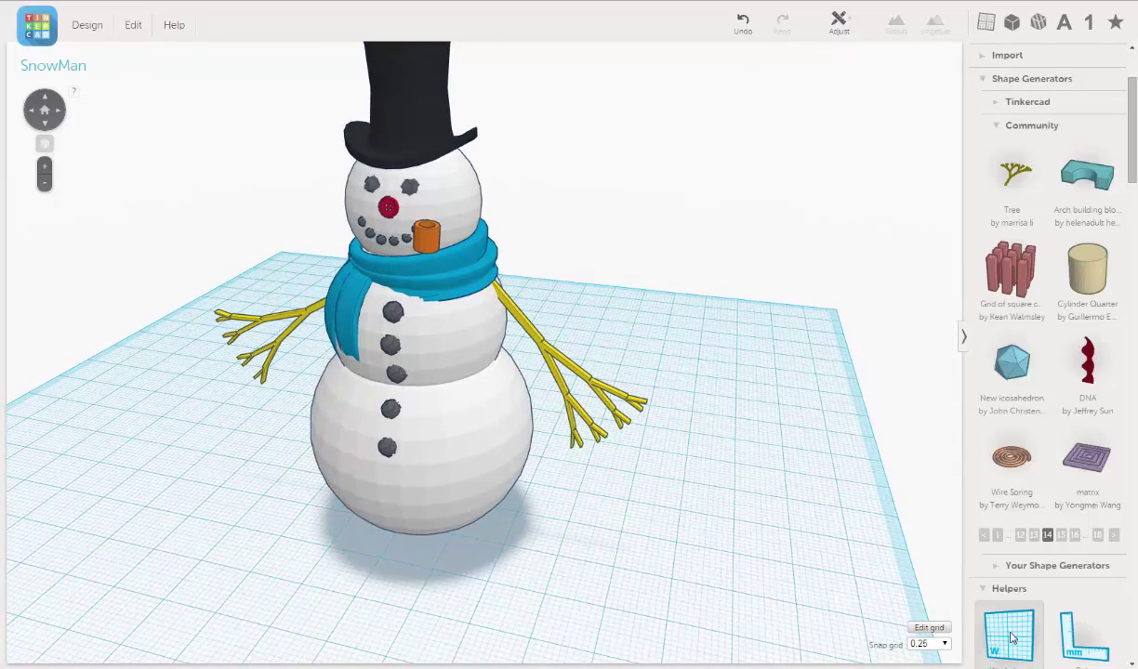
{"action": "left_click_drag", "start_coordinate": [1011, 636], "coordinate": [556, 350]}
{"action": "left_click", "coordinate": [583, 378]}
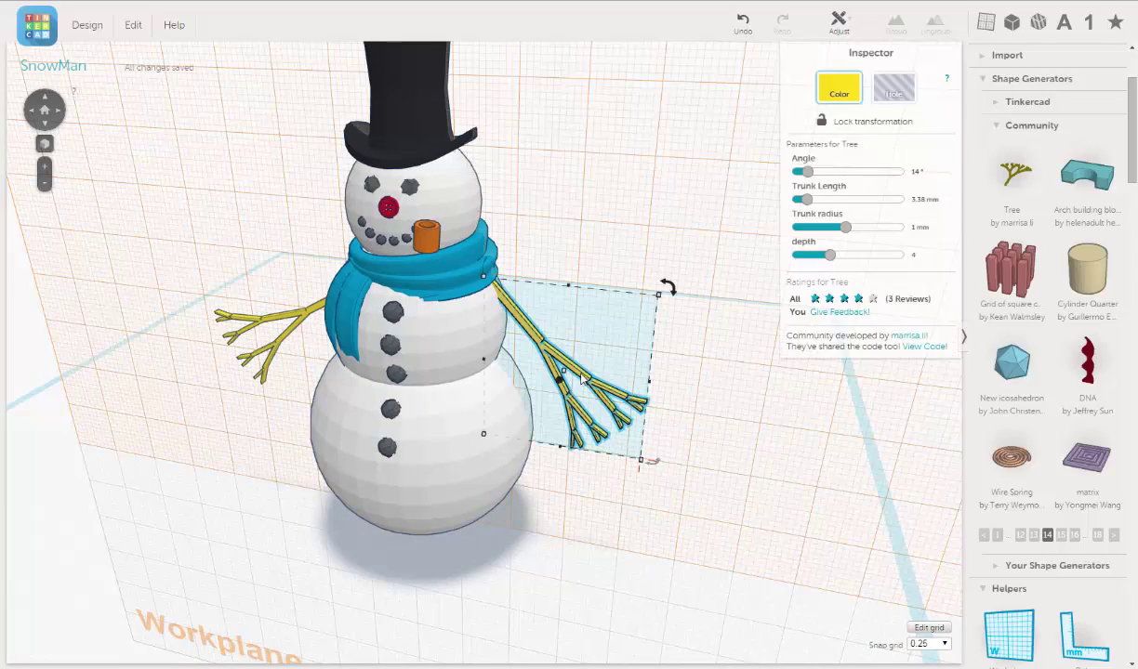
{"action": "right_click_drag", "start_coordinate": [531, 358], "coordinate": [363, 334]}
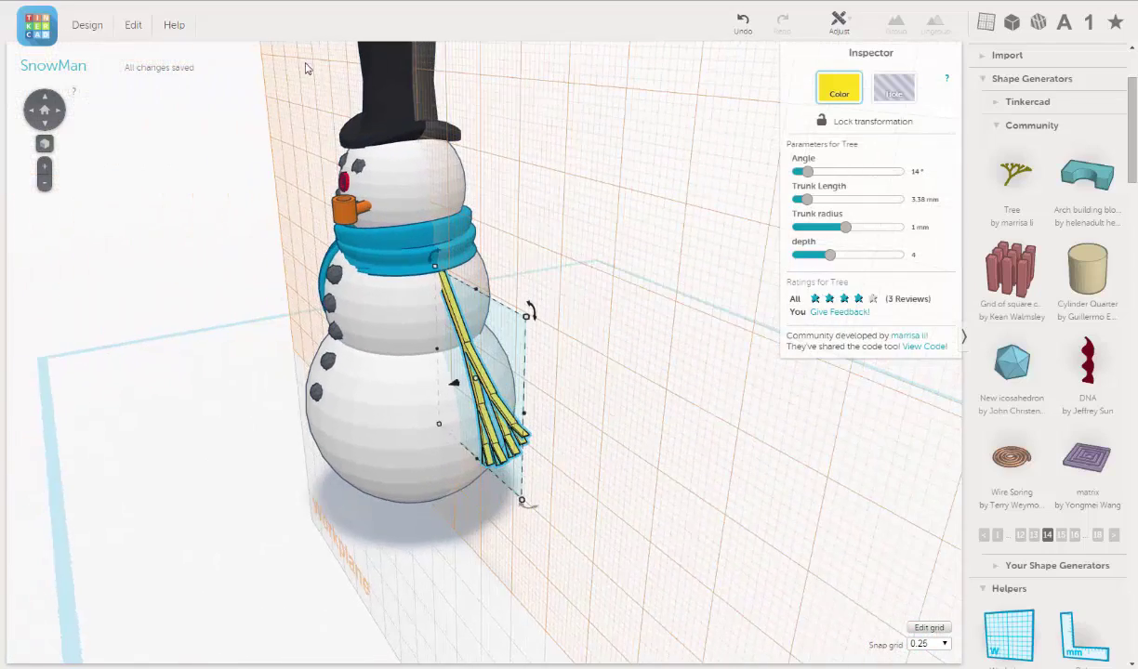
Try duplicating the arm and rotating the copy by 22.5° on the temporary workplane, then undo it and restore the default workplane
{"action": "left_click", "coordinate": [135, 28]}
{"action": "left_click", "coordinate": [144, 93]}
{"action": "right_click_drag", "start_coordinate": [423, 279], "coordinate": [407, 266]}
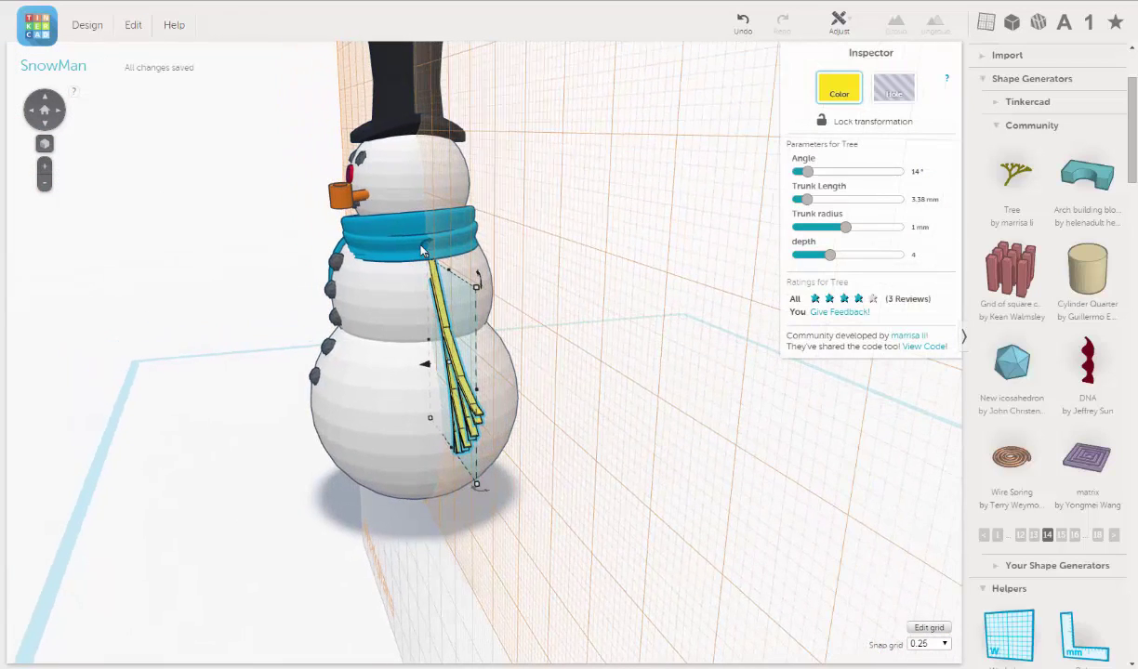
{"action": "left_click_drag", "start_coordinate": [423, 246], "coordinate": [455, 243]}
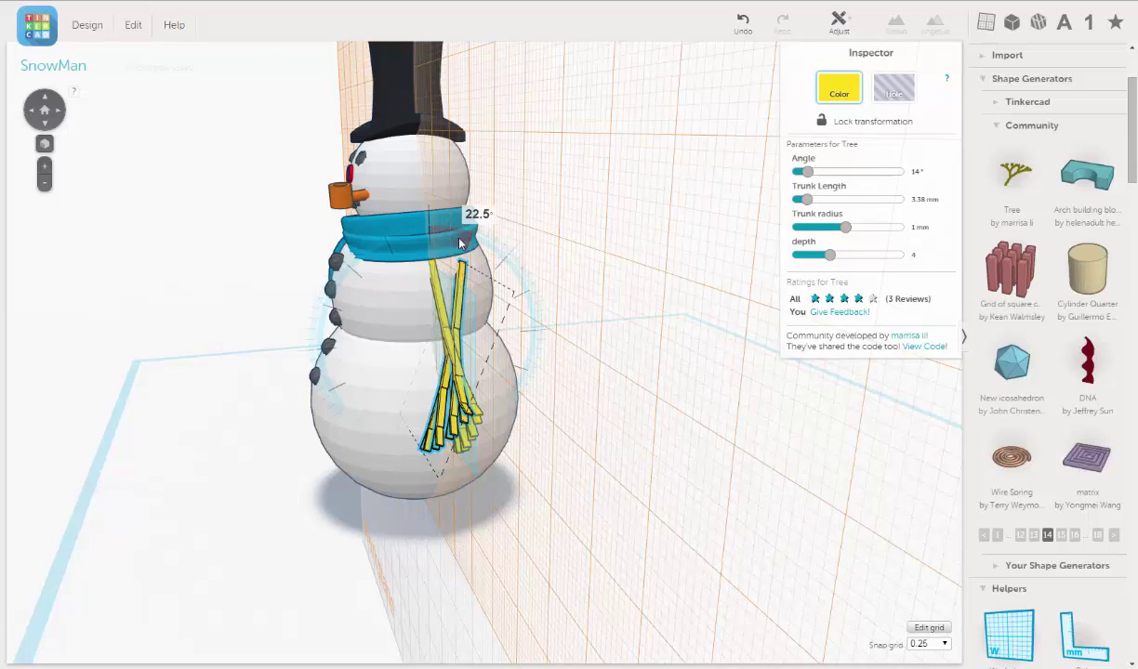
{"action": "left_click_drag", "start_coordinate": [459, 244], "coordinate": [461, 246]}
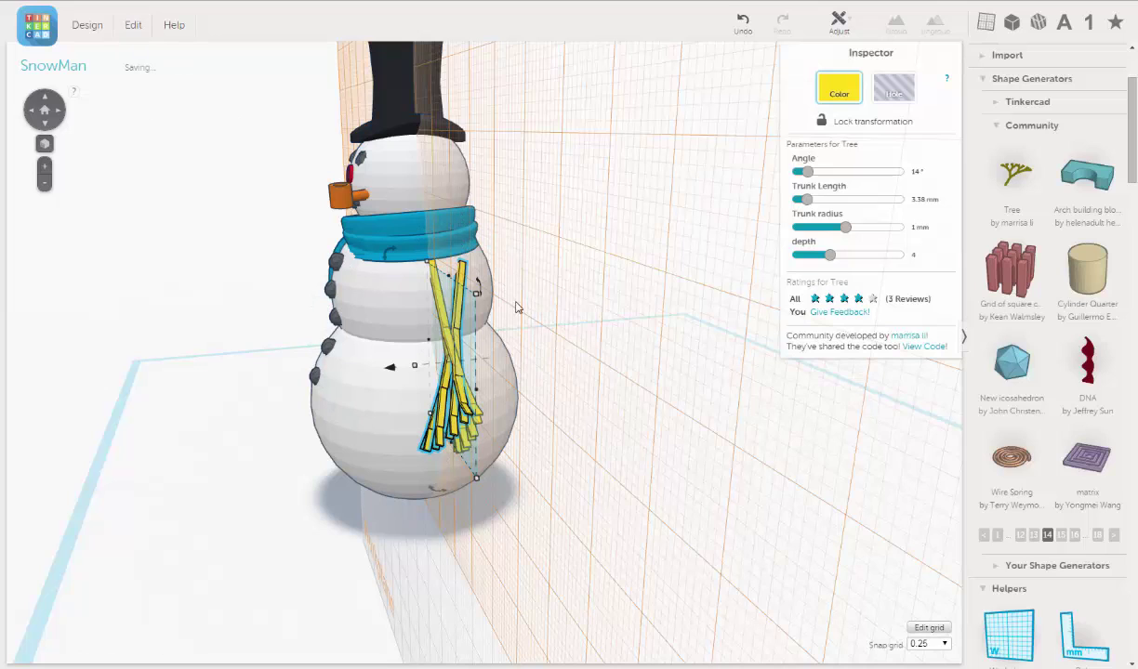
{"action": "left_click", "coordinate": [521, 401]}
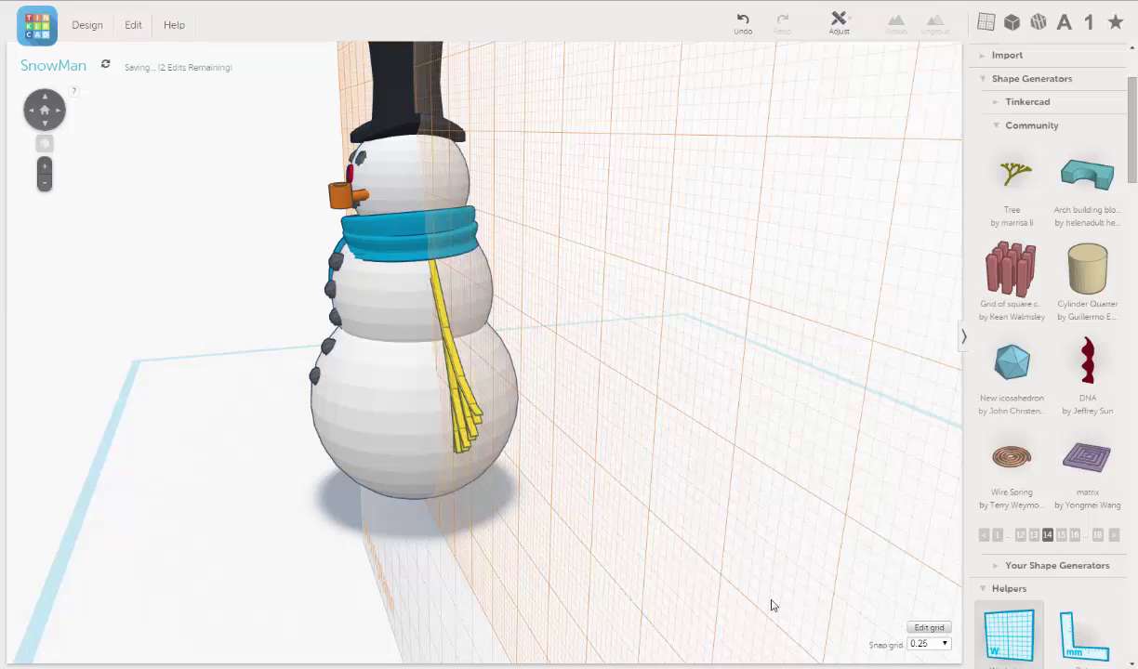
{"action": "right_click_drag", "start_coordinate": [589, 528], "coordinate": [734, 485]}
Add another community Tree shape flat on the workplane beside the snowman and set its depth to 4
{"action": "left_click", "coordinate": [648, 377]}
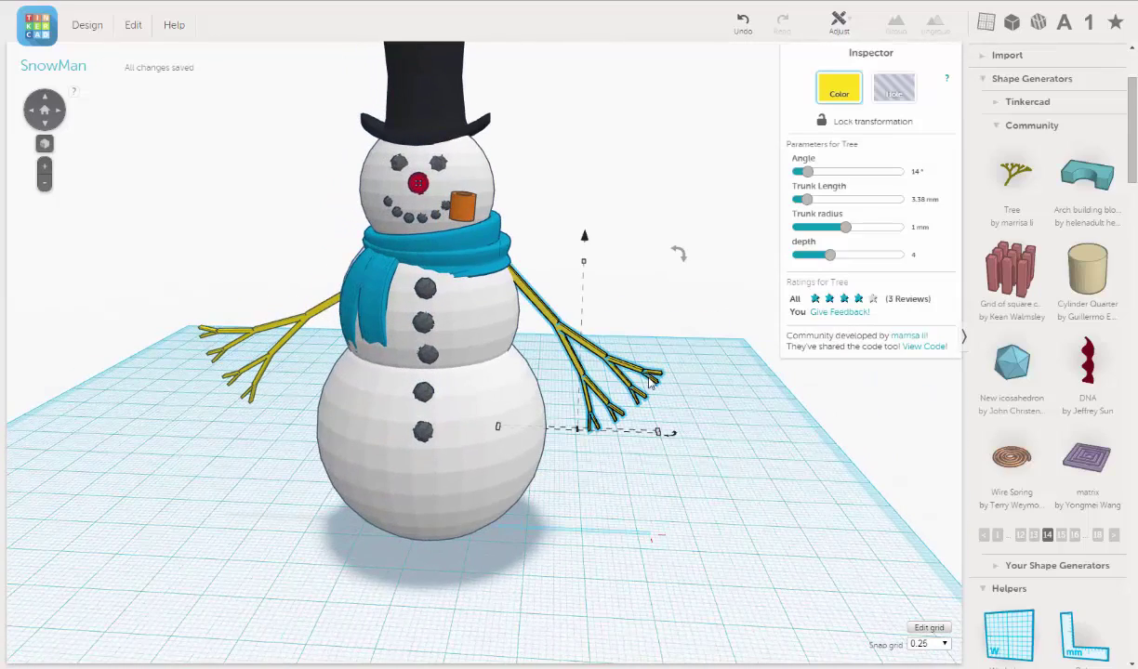
{"action": "right_click_drag", "start_coordinate": [693, 471], "coordinate": [693, 356]}
{"action": "left_click_drag", "start_coordinate": [1009, 213], "coordinate": [751, 590]}
{"action": "left_click_drag", "start_coordinate": [842, 255], "coordinate": [817, 258]}
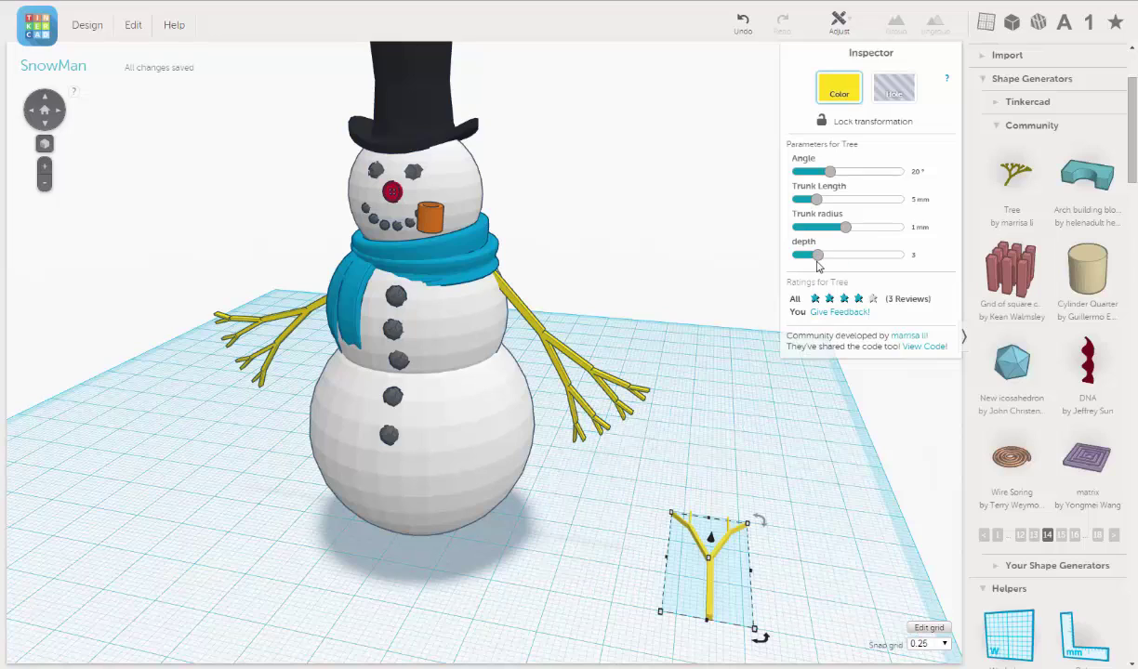
{"action": "left_click", "coordinate": [816, 256]}
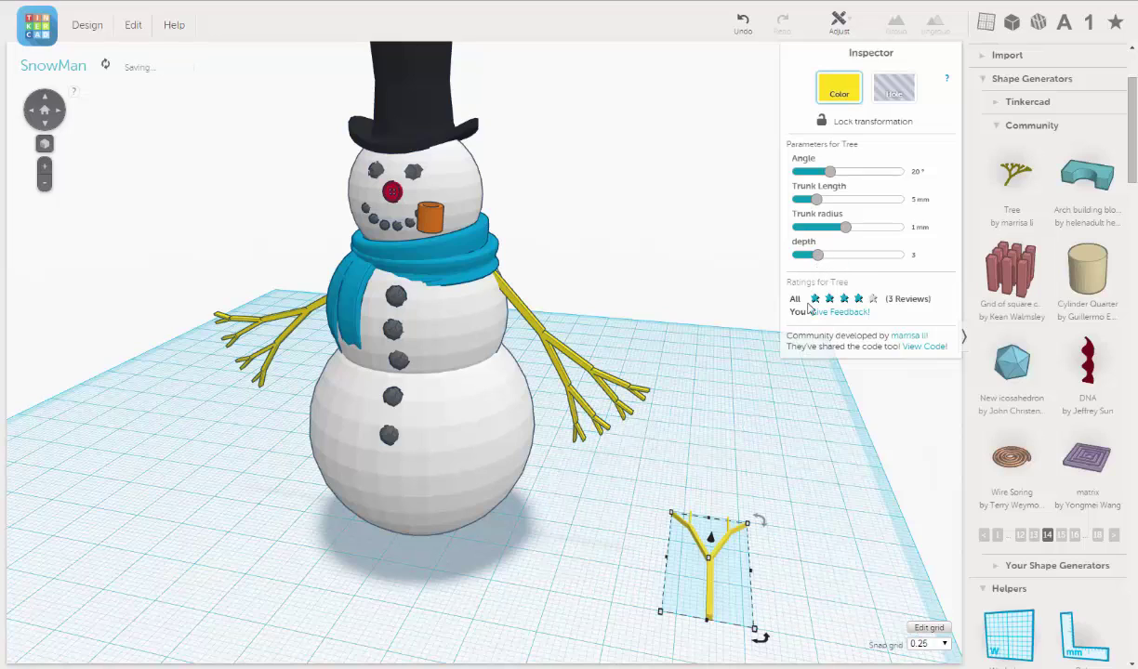
{"action": "left_click", "coordinate": [818, 256]}
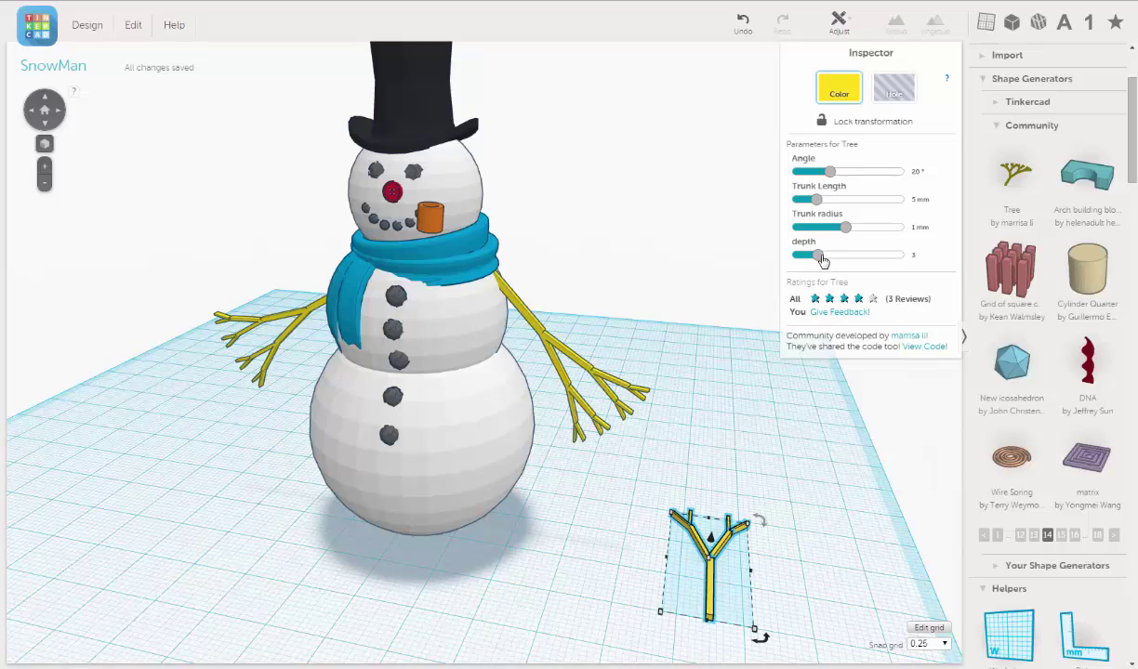
{"action": "left_click_drag", "start_coordinate": [818, 256], "coordinate": [828, 256]}
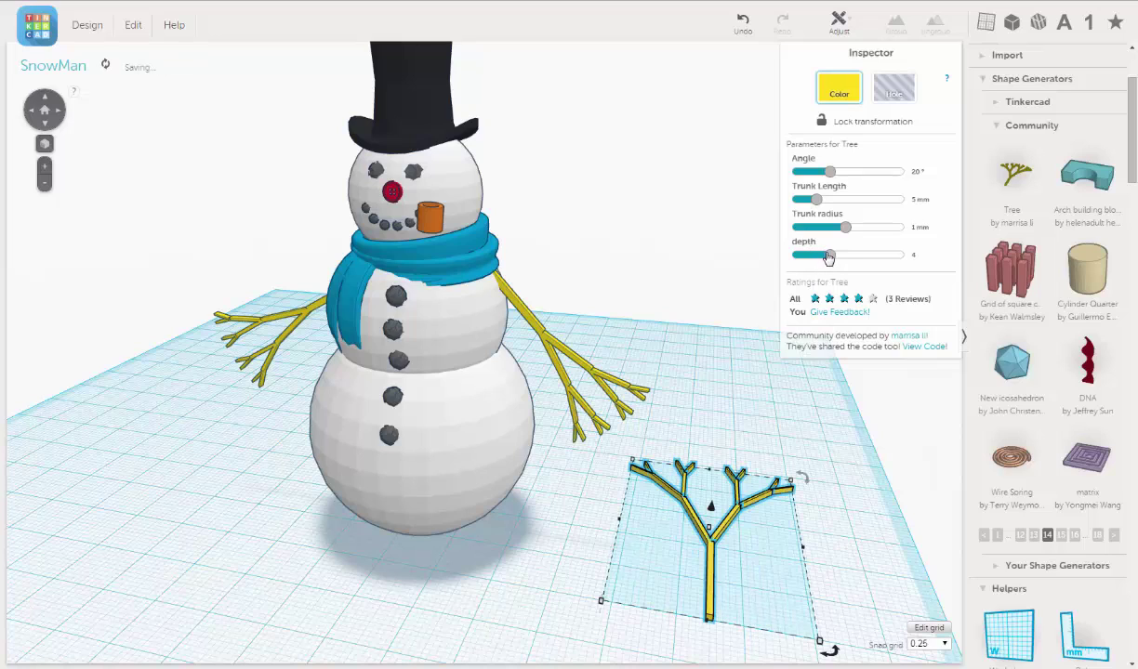
Duplicate the new tree and rotate the copy about its trunk so its branches spread out of the original's plane
{"action": "left_click", "coordinate": [130, 26]}
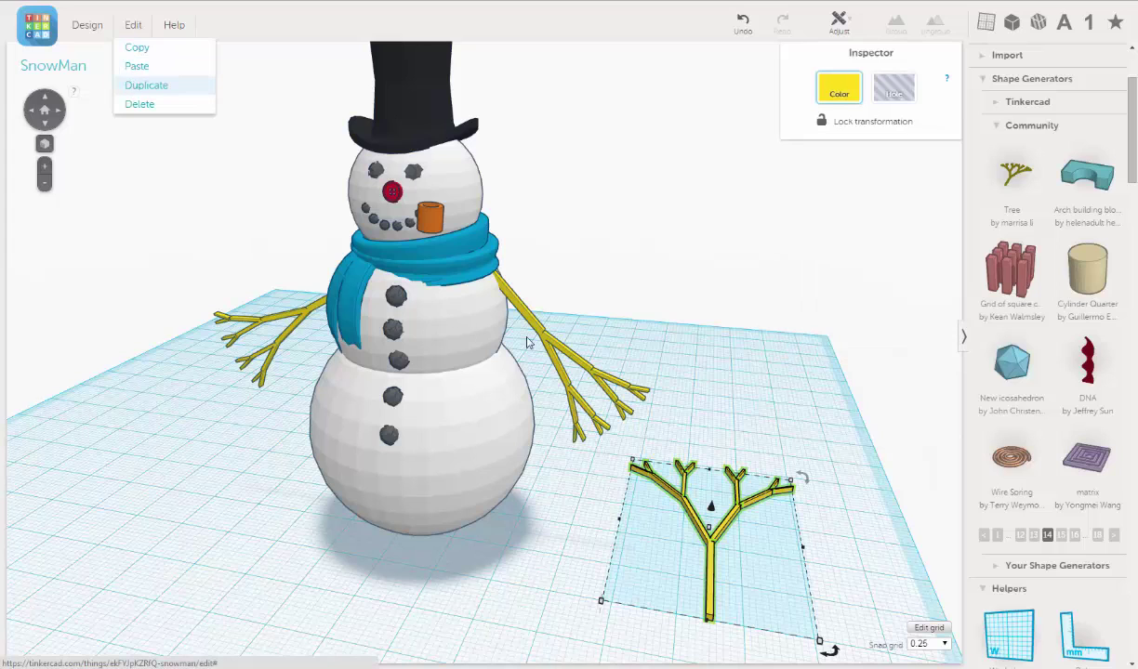
{"action": "left_click", "coordinate": [139, 85]}
{"action": "middle_click_drag", "start_coordinate": [837, 540], "coordinate": [822, 520]}
{"action": "left_click_drag", "start_coordinate": [793, 465], "coordinate": [734, 410]}
{"action": "right_click_drag", "start_coordinate": [741, 453], "coordinate": [816, 482]}
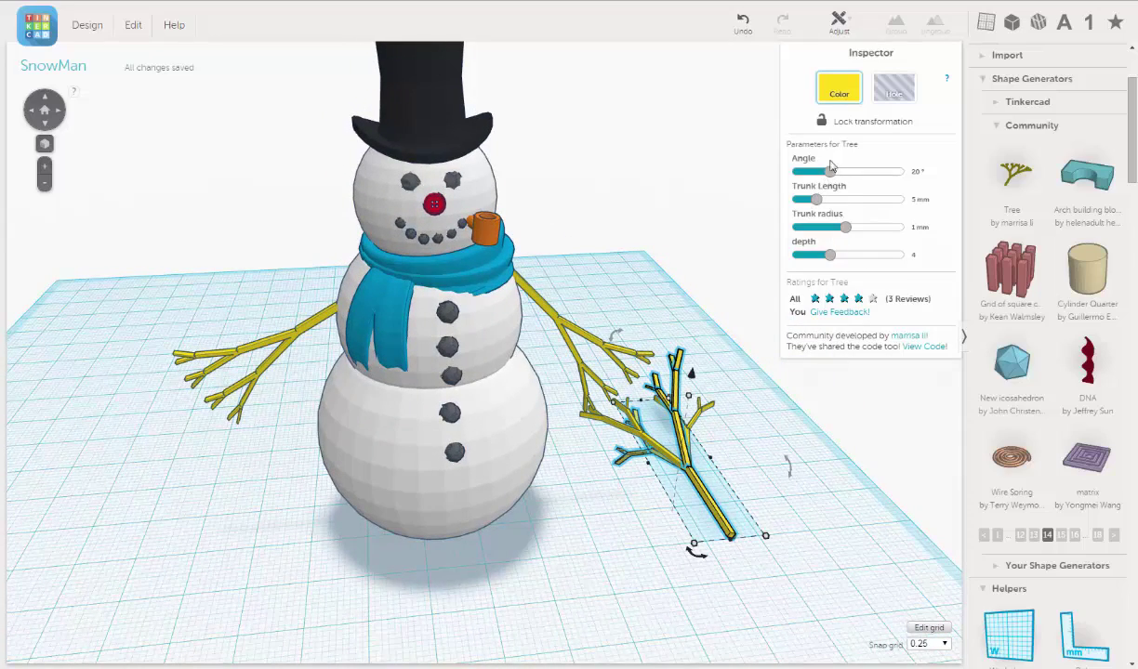
Set the rotated copy's angle to 14°, trunk length to 3.95 mm and trunk radius to 0.99 mm
{"action": "left_click_drag", "start_coordinate": [830, 172], "coordinate": [805, 162]}
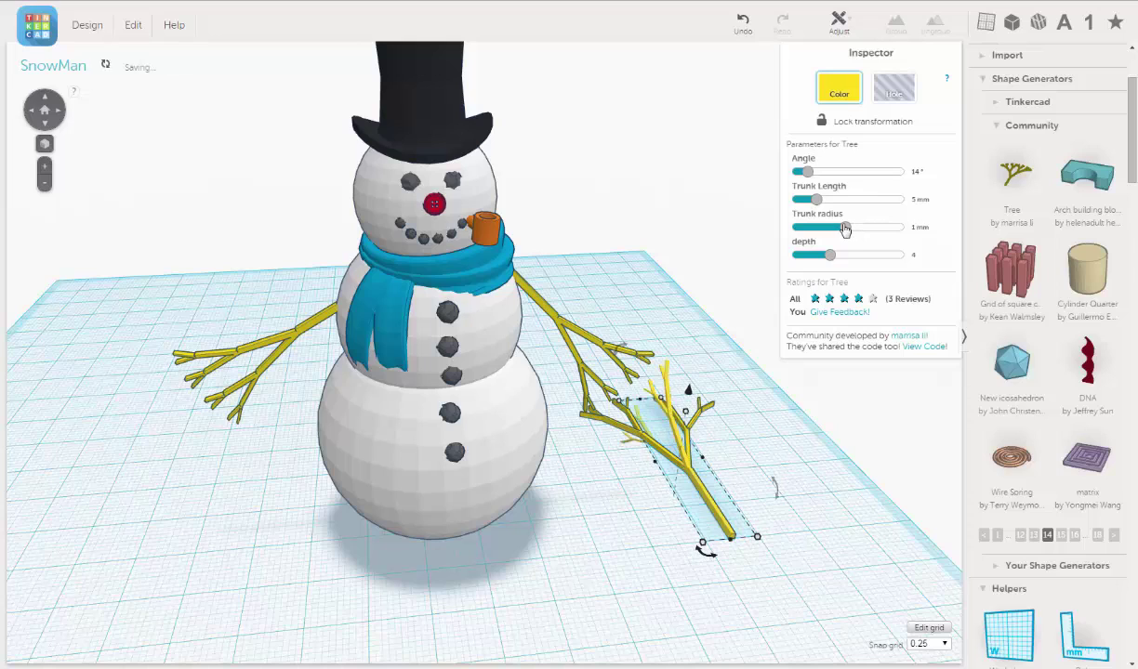
{"action": "left_click_drag", "start_coordinate": [844, 227], "coordinate": [810, 197]}
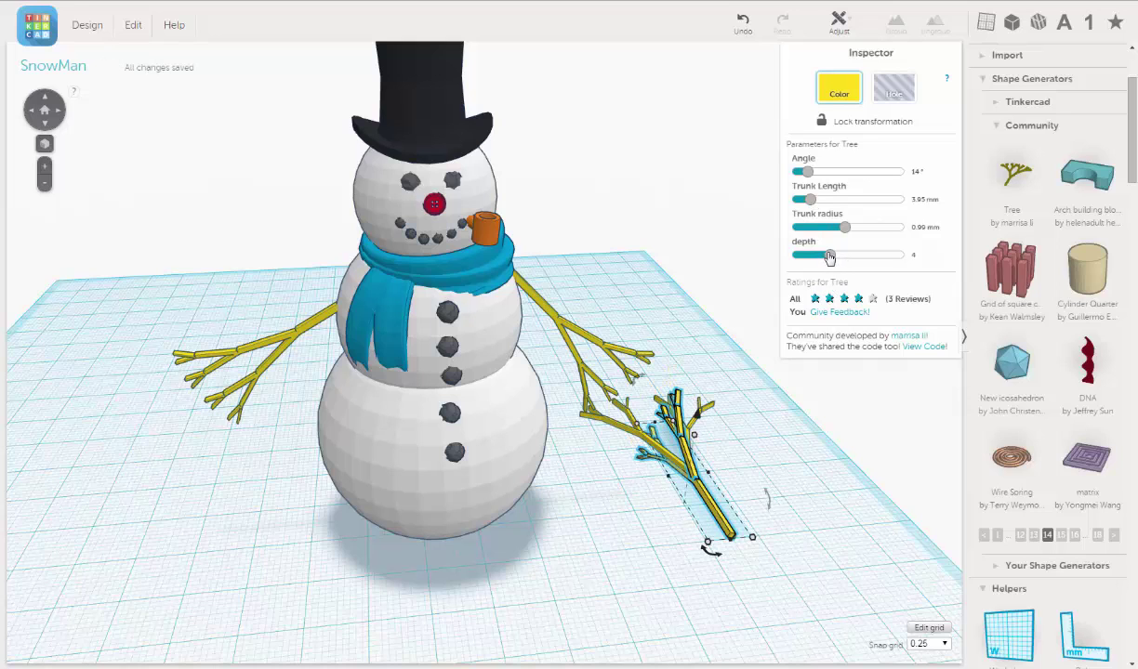
{"action": "left_click_drag", "start_coordinate": [829, 257], "coordinate": [830, 256]}
{"action": "right_click_drag", "start_coordinate": [675, 467], "coordinate": [602, 406]}
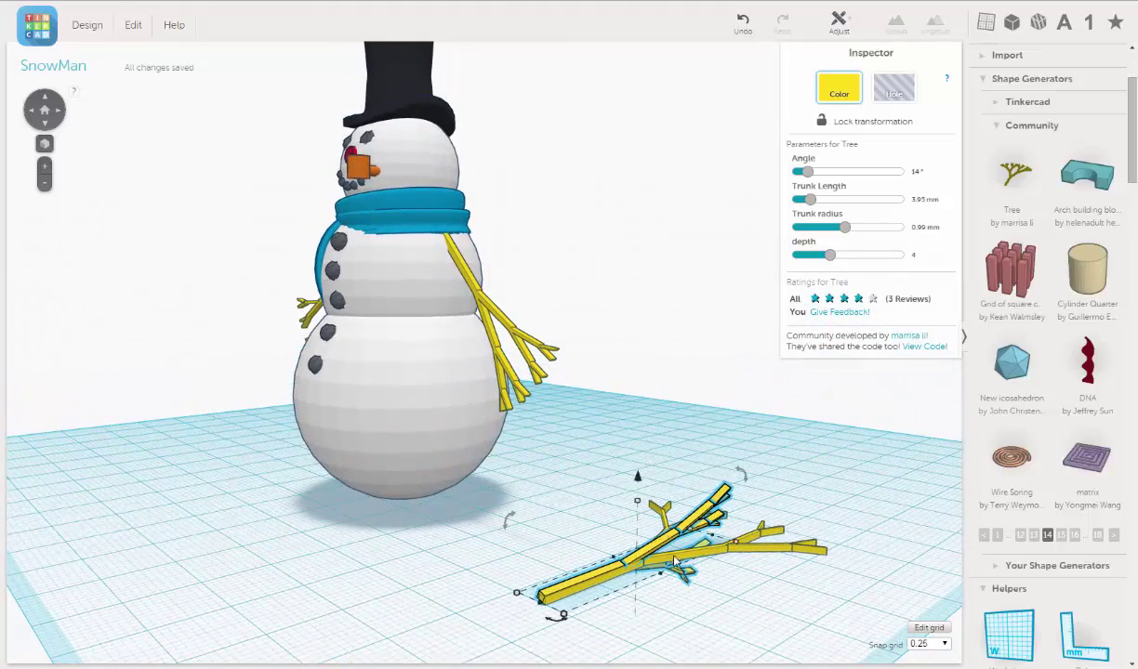
{"action": "right_click_drag", "start_coordinate": [681, 564], "coordinate": [729, 602]}
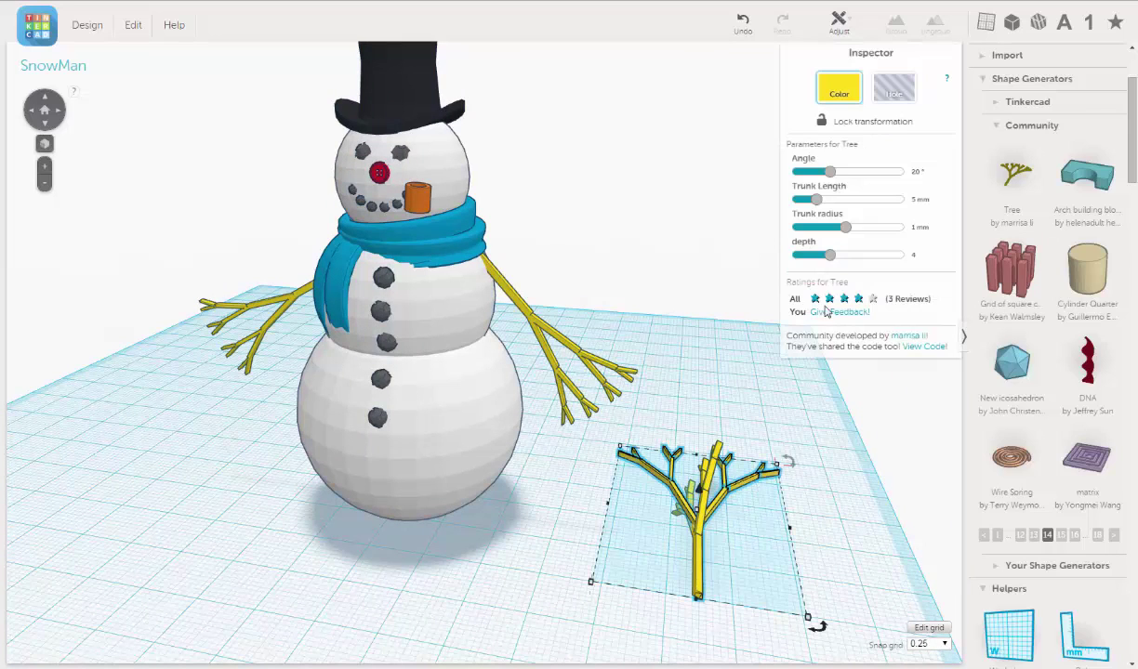
Select both crossed trees beside the snowman and group them into one branch
{"action": "left_click_drag", "start_coordinate": [830, 256], "coordinate": [830, 255]}
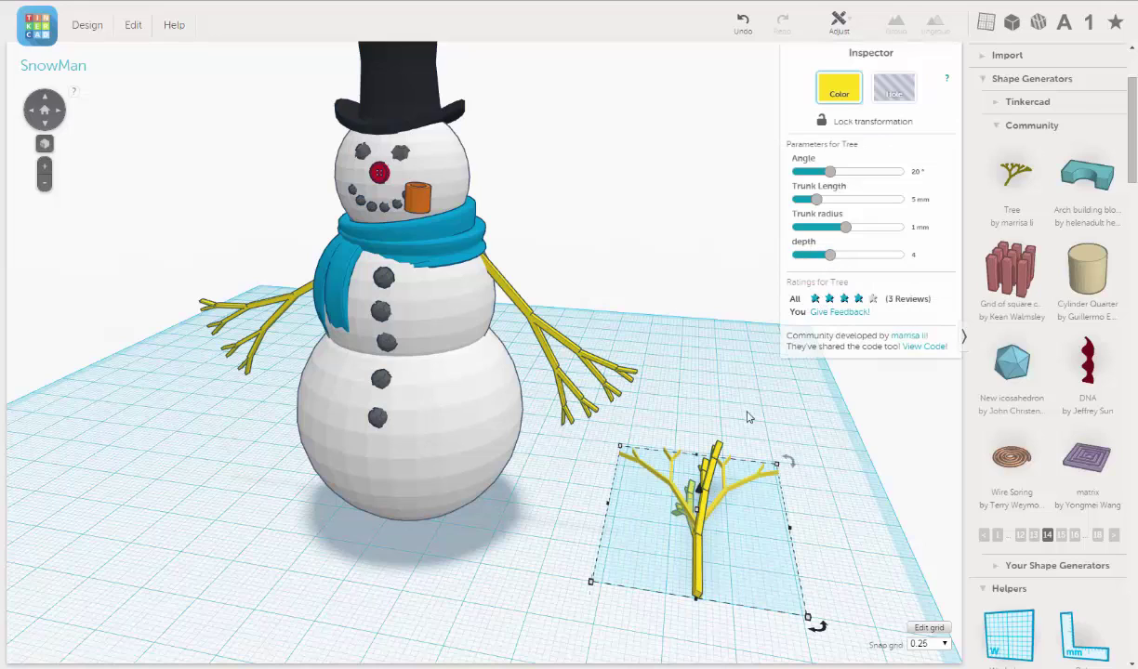
{"action": "scroll", "coordinate": [753, 463], "scroll_direction": "up", "scroll_amount": 1}
{"action": "left_click", "coordinate": [792, 462]}
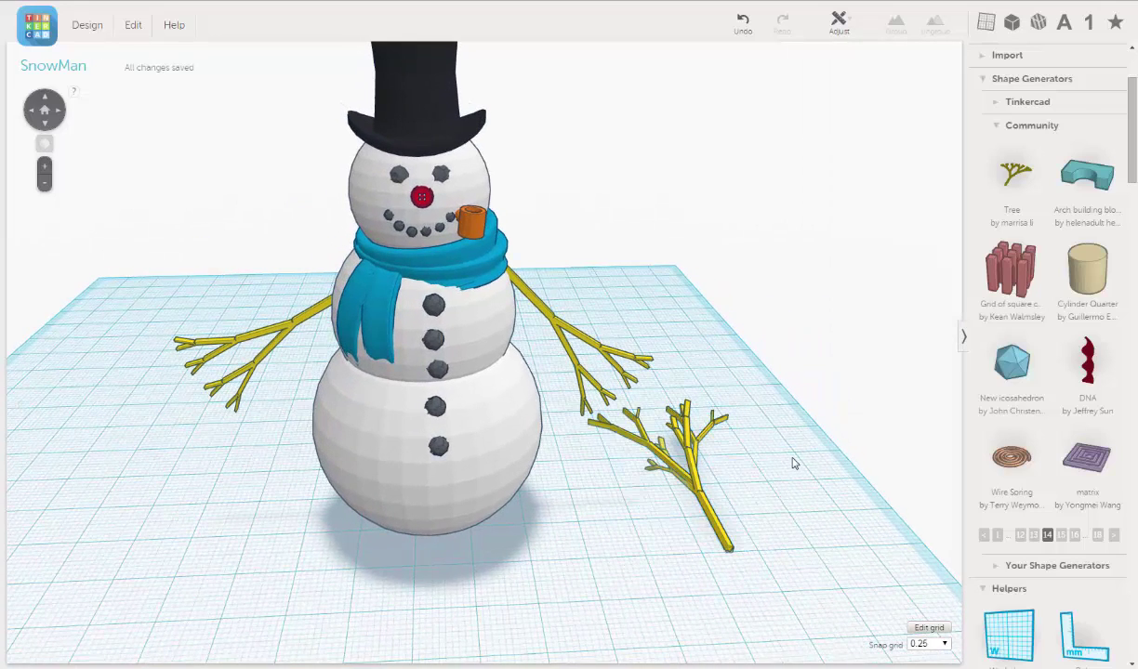
{"action": "left_click", "coordinate": [680, 532]}
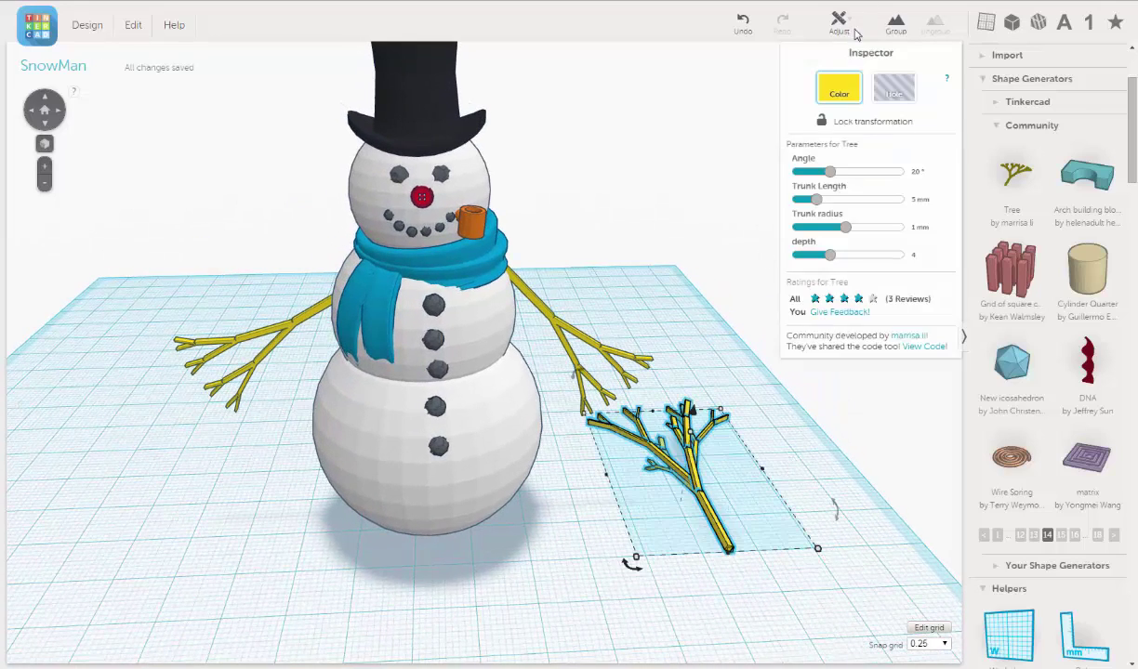
{"action": "left_click", "coordinate": [898, 26]}
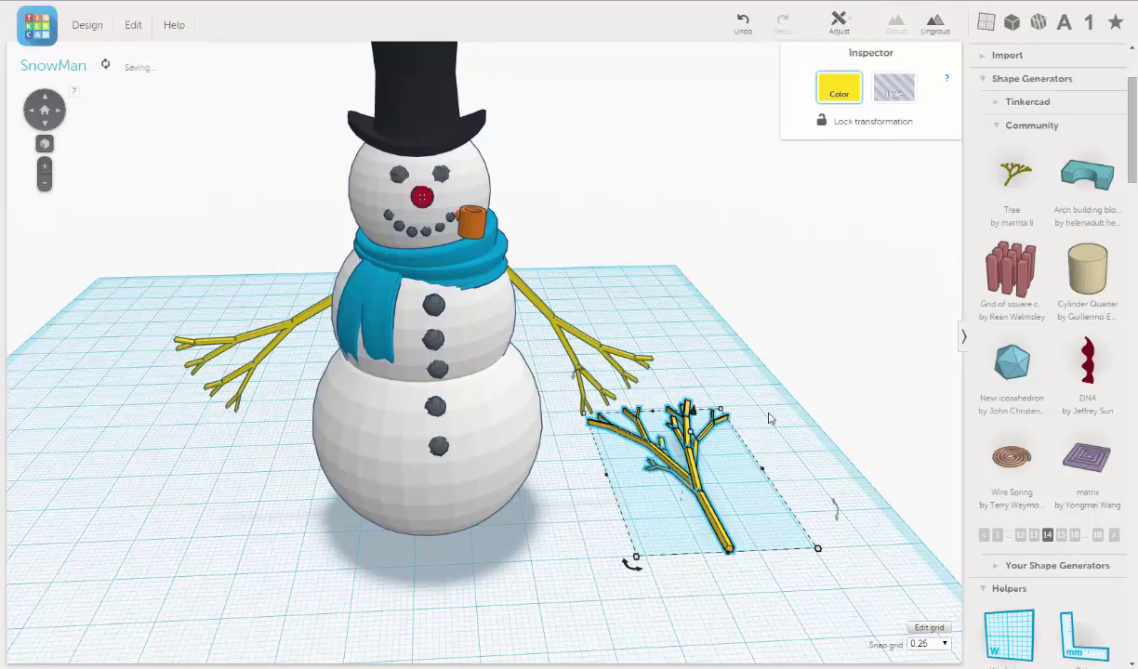
Rotate the grouped branch -90° on the workplane so its trunk end points toward the snowman
{"action": "right_click_drag", "start_coordinate": [746, 506], "coordinate": [638, 375]}
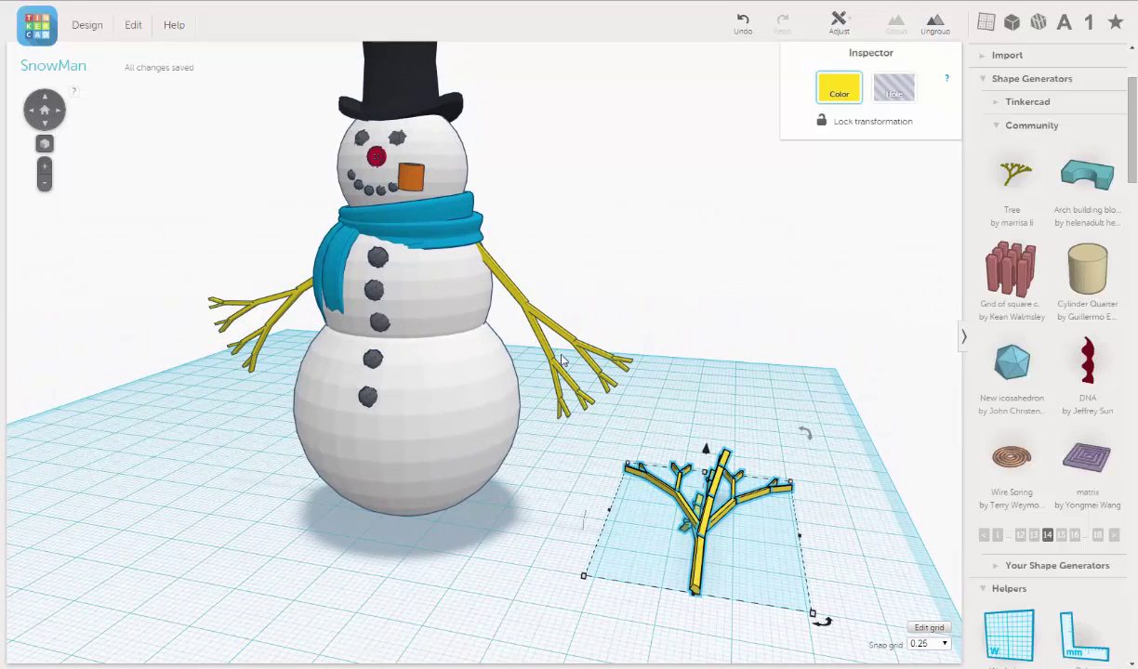
{"action": "right_click_drag", "start_coordinate": [760, 492], "coordinate": [743, 462]}
{"action": "left_click_drag", "start_coordinate": [805, 431], "coordinate": [796, 415]}
{"action": "right_click_drag", "start_coordinate": [803, 462], "coordinate": [469, 536]}
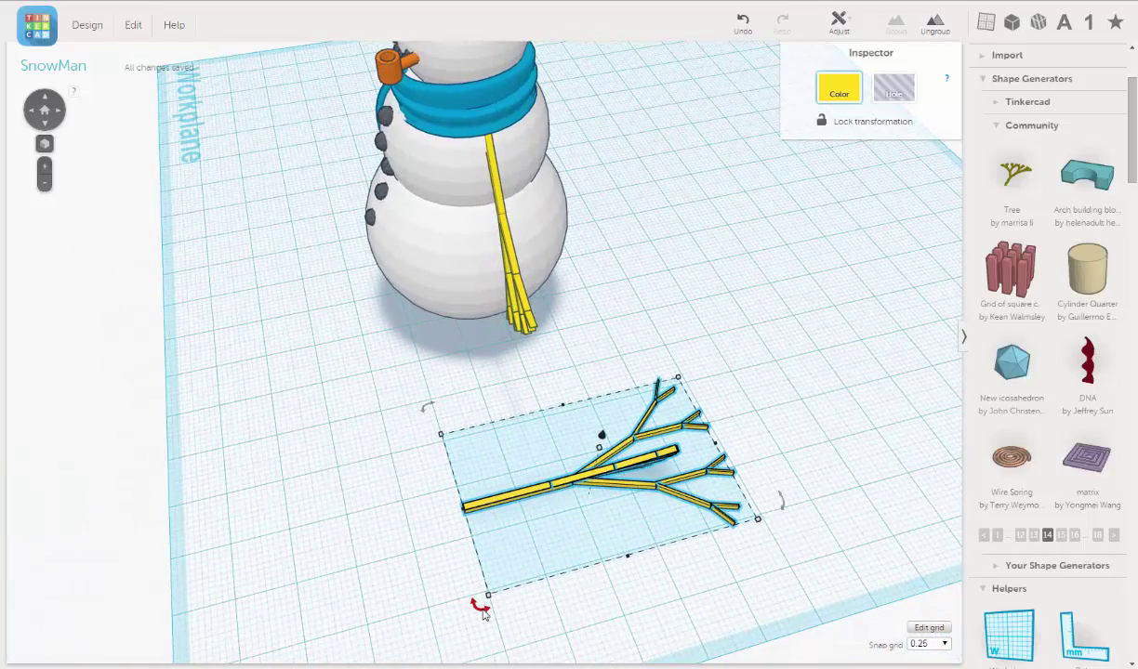
{"action": "left_click_drag", "start_coordinate": [481, 610], "coordinate": [457, 399]}
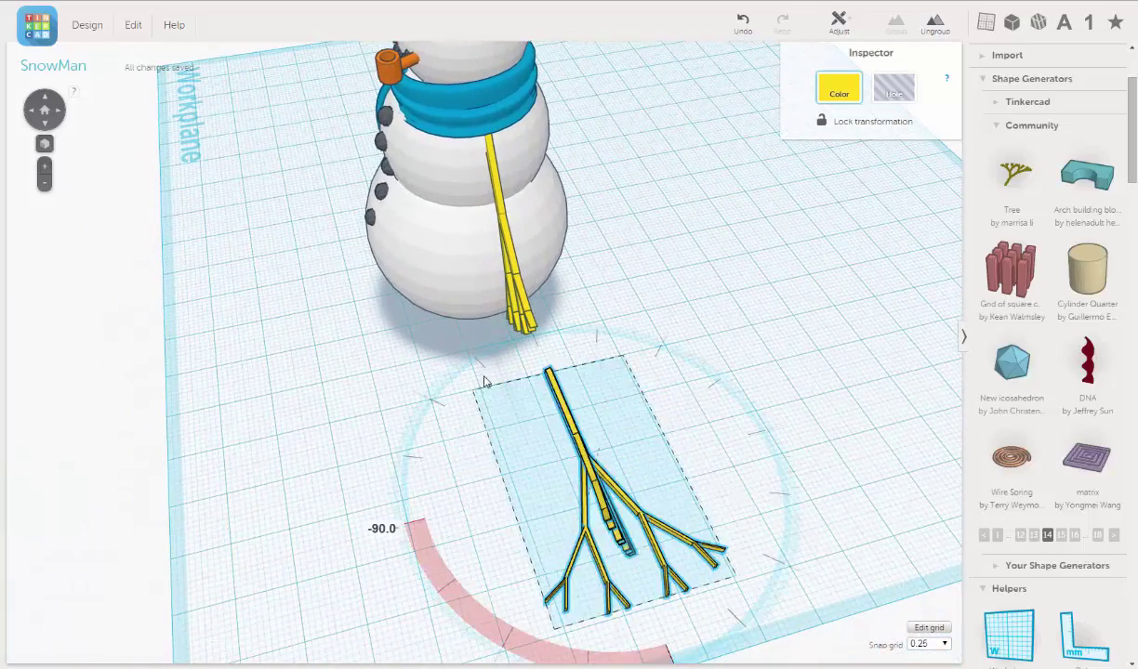
{"action": "left_click_drag", "start_coordinate": [484, 381], "coordinate": [480, 355]}
Delete the snowman's old flat arm nearest the grouped branch and raise the branch to the middle body ball's height
{"action": "left_click", "coordinate": [532, 320]}
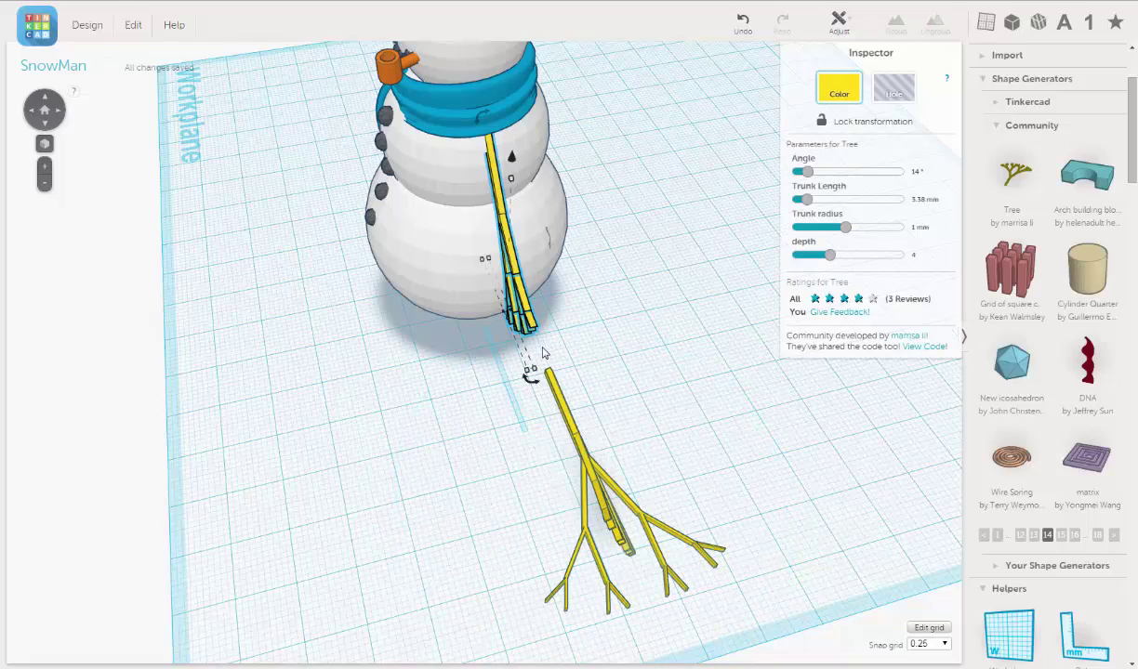
{"action": "key", "text": "Delete"}
{"action": "right_click_drag", "start_coordinate": [536, 448], "coordinate": [589, 368]}
{"action": "left_click", "coordinate": [520, 391]}
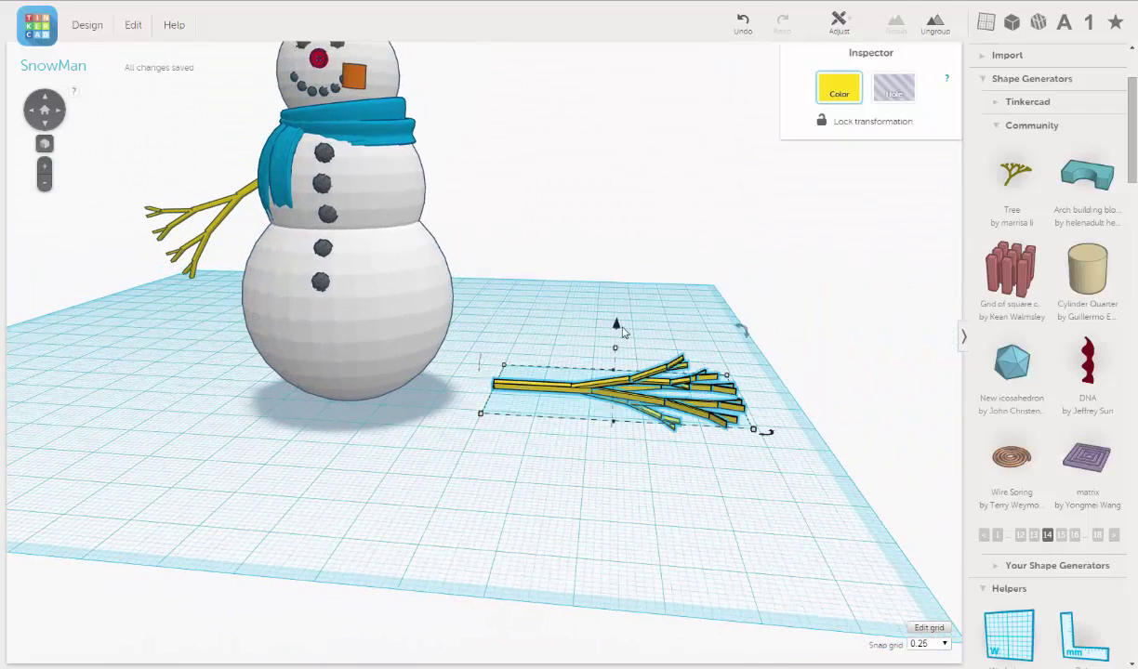
{"action": "left_click_drag", "start_coordinate": [615, 326], "coordinate": [623, 147]}
Rotate the raised branch about its trunk so its twigs fan out both vertically and sideways
{"action": "right_click_drag", "start_coordinate": [589, 285], "coordinate": [832, 445]}
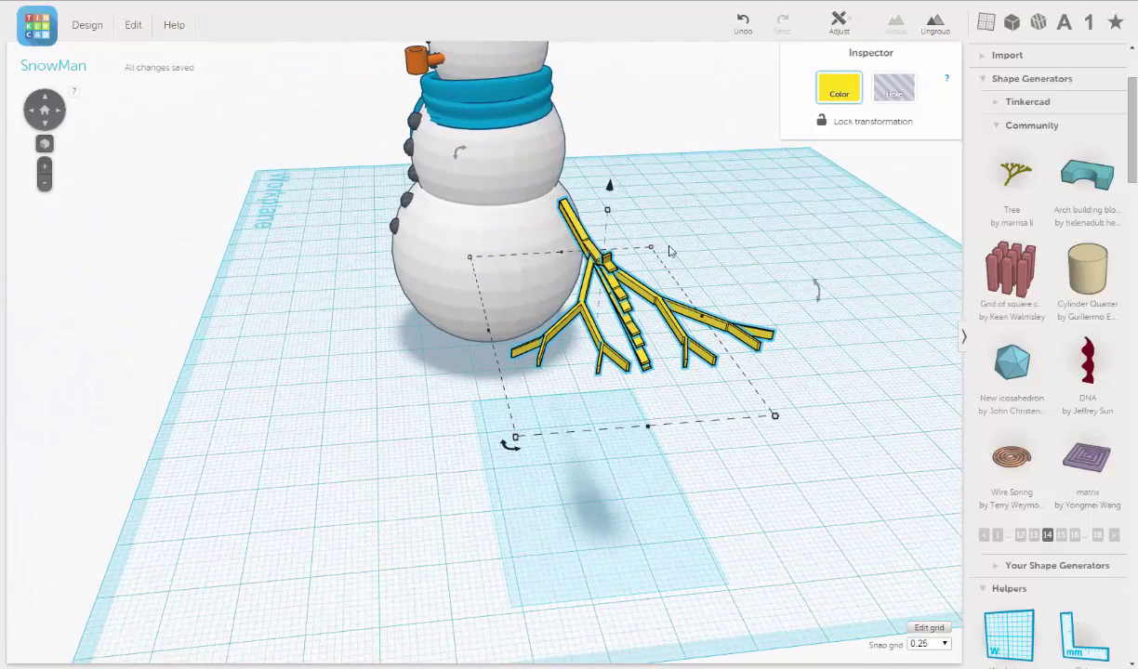
{"action": "right_click_drag", "start_coordinate": [510, 290], "coordinate": [467, 167]}
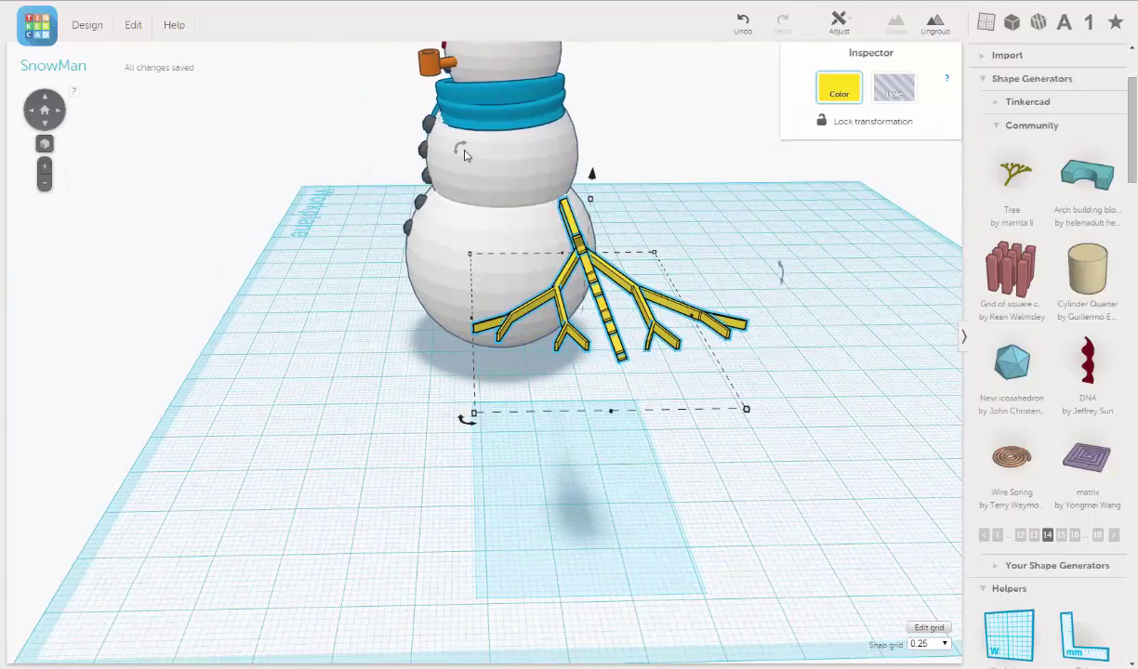
{"action": "mouse_move", "coordinate": [465, 150]}
{"action": "left_click_drag", "start_coordinate": [465, 149], "coordinate": [437, 281]}
{"action": "right_click_drag", "start_coordinate": [436, 280], "coordinate": [709, 279]}
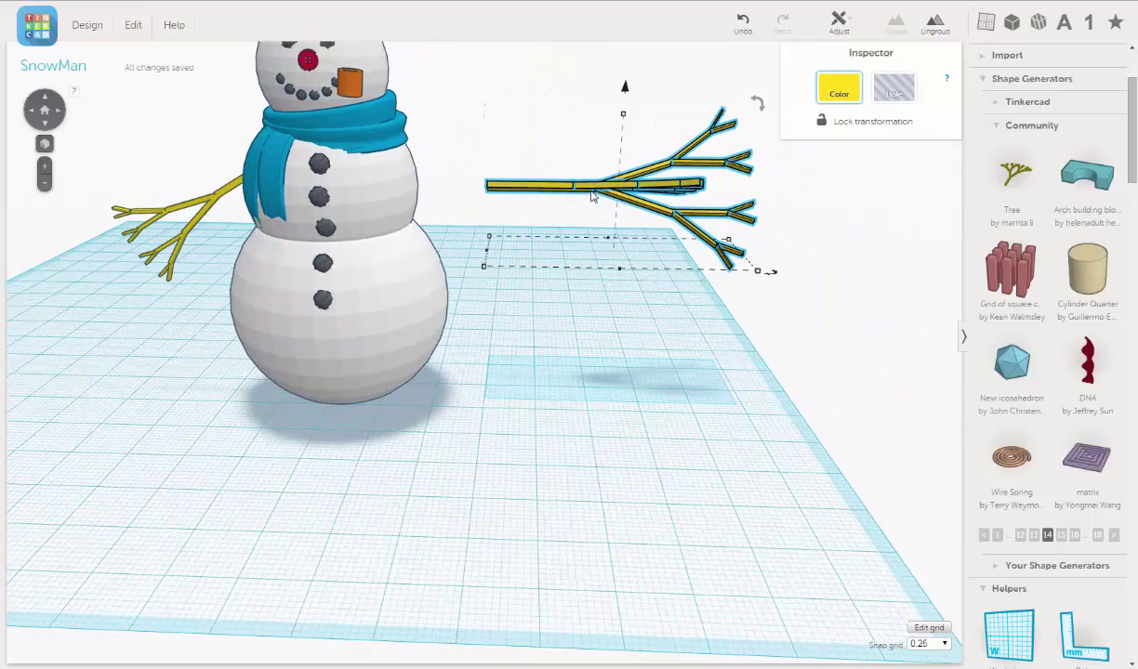
Move the branch so its trunk end meets the side of the middle body ball, centred front to back
{"action": "left_click_drag", "start_coordinate": [578, 190], "coordinate": [465, 199]}
{"action": "right_click_drag", "start_coordinate": [465, 199], "coordinate": [172, 251]}
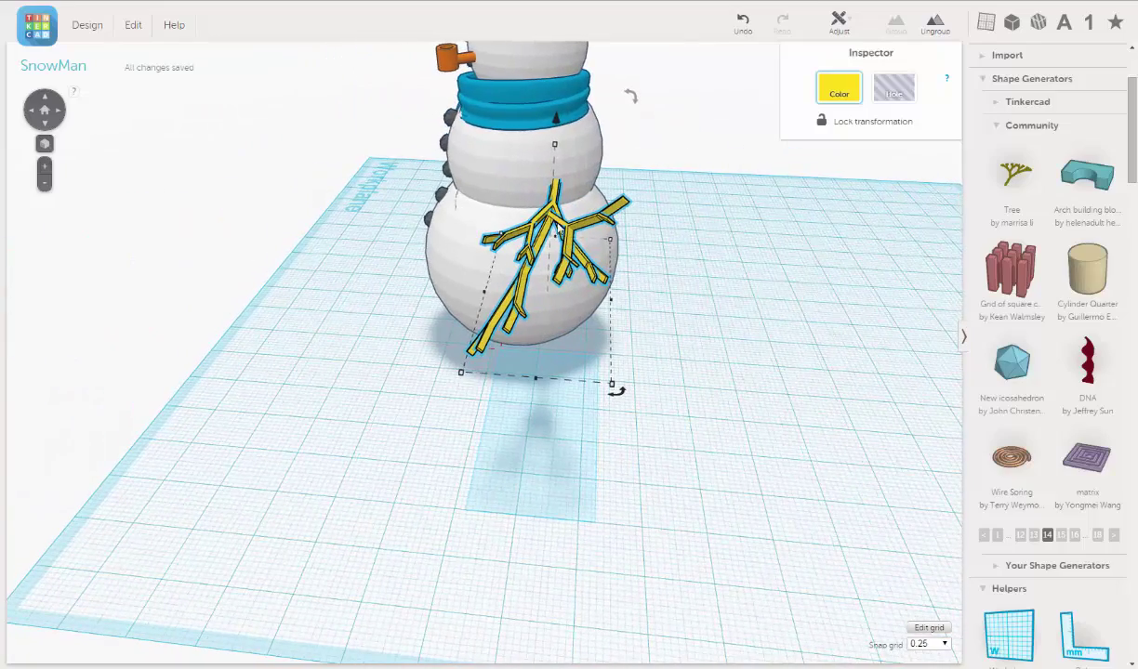
{"action": "left_click_drag", "start_coordinate": [528, 221], "coordinate": [482, 238]}
{"action": "right_click_drag", "start_coordinate": [635, 221], "coordinate": [340, 130]}
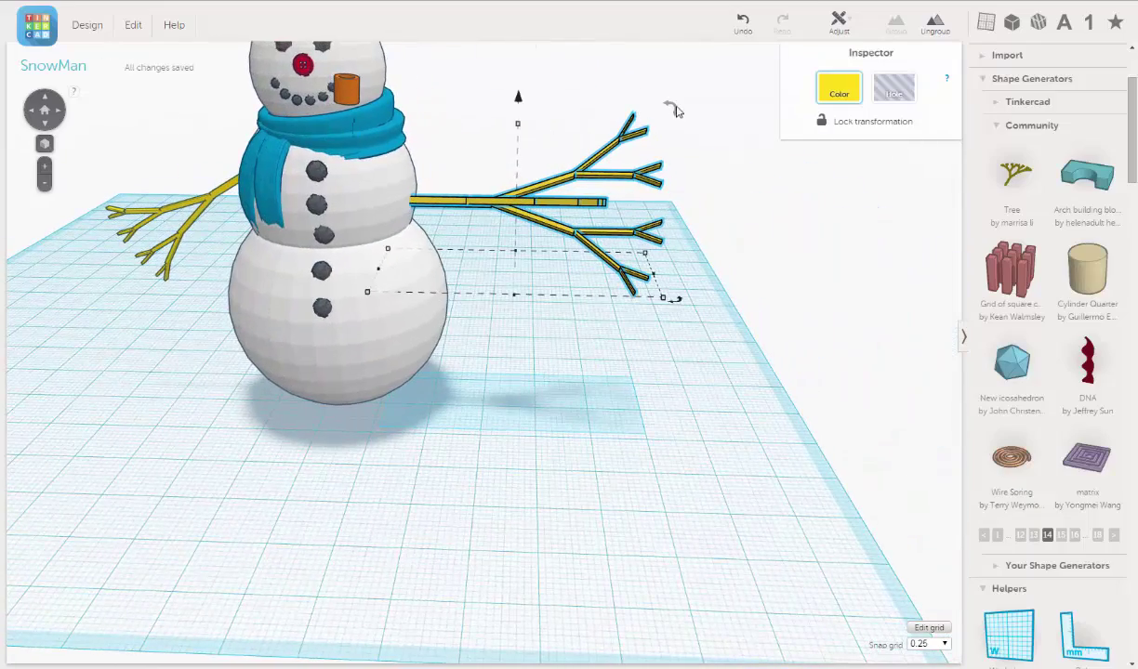
Tilt the branch so its twigs slope downward, and adjust its position and height to meet the snowman's shoulder
{"action": "left_click_drag", "start_coordinate": [676, 110], "coordinate": [695, 170]}
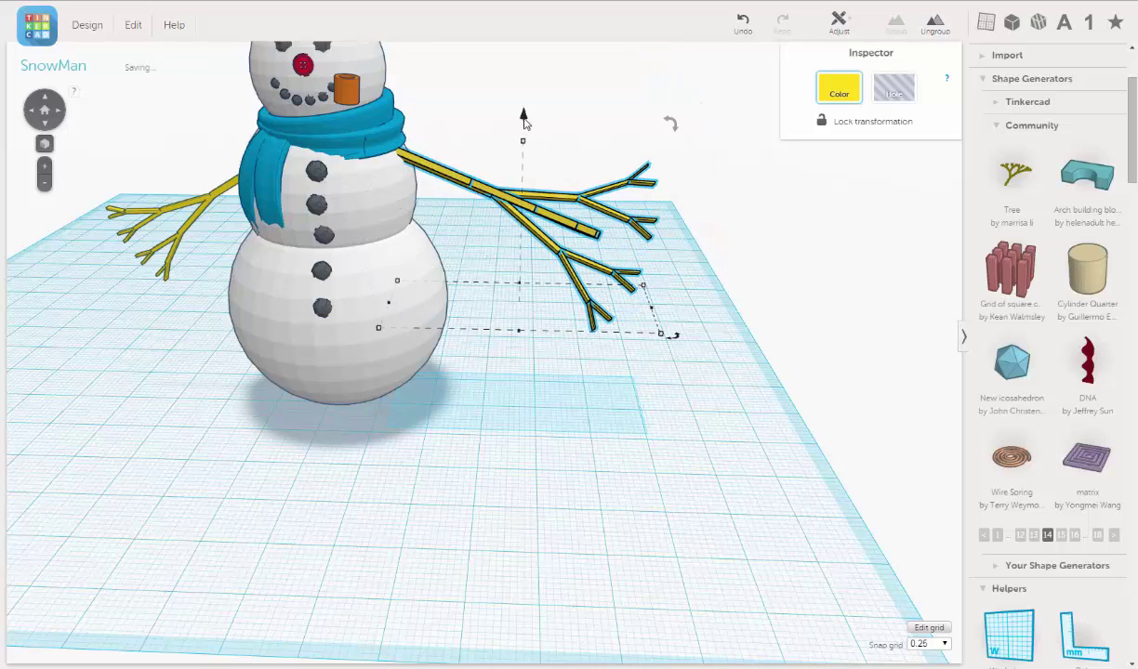
{"action": "left_click_drag", "start_coordinate": [525, 121], "coordinate": [523, 142]}
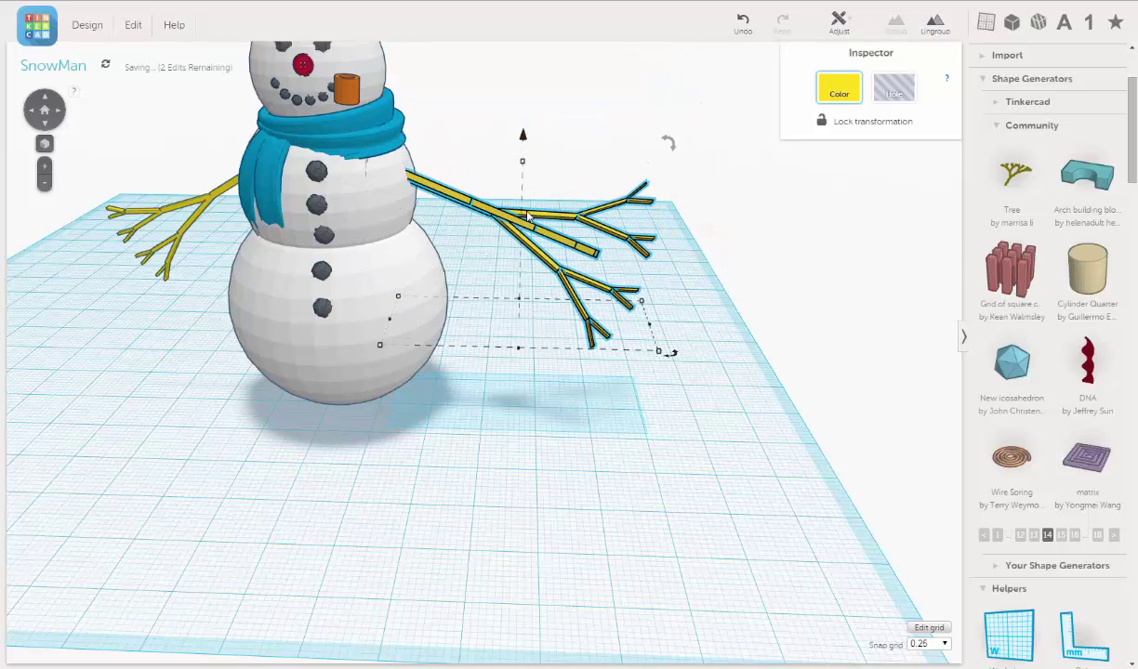
{"action": "left_click_drag", "start_coordinate": [492, 228], "coordinate": [460, 234]}
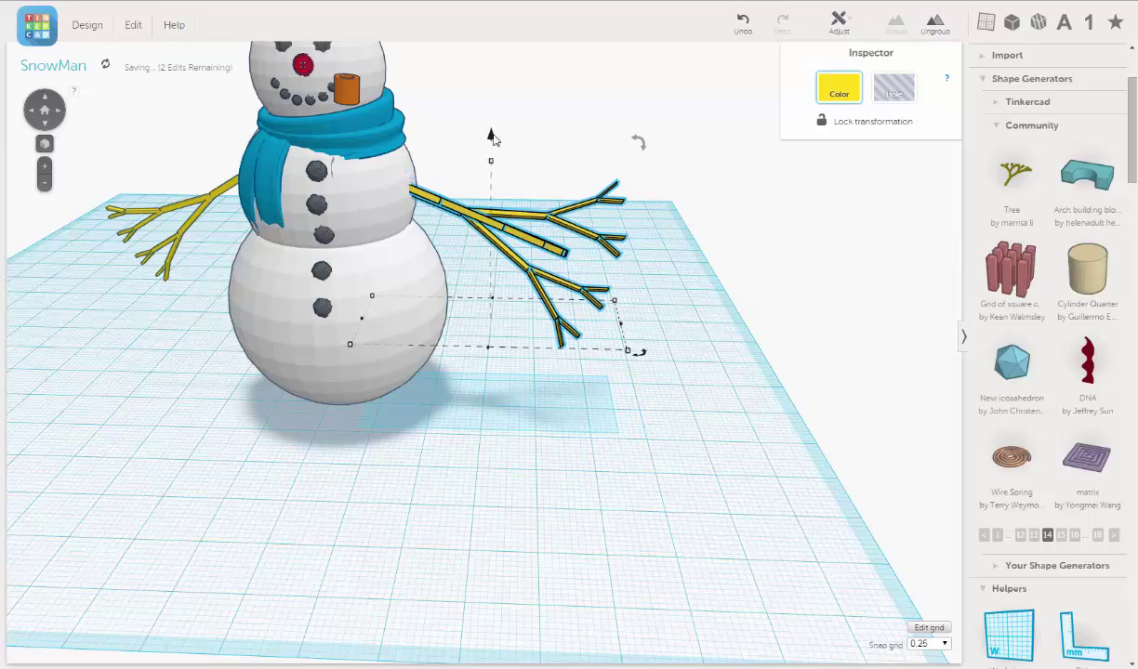
{"action": "left_click_drag", "start_coordinate": [489, 119], "coordinate": [493, 110]}
Nudge the tilted branch in small steps toward the body until its trunk end sinks into the shoulder
{"action": "right_click_drag", "start_coordinate": [608, 119], "coordinate": [649, 132]}
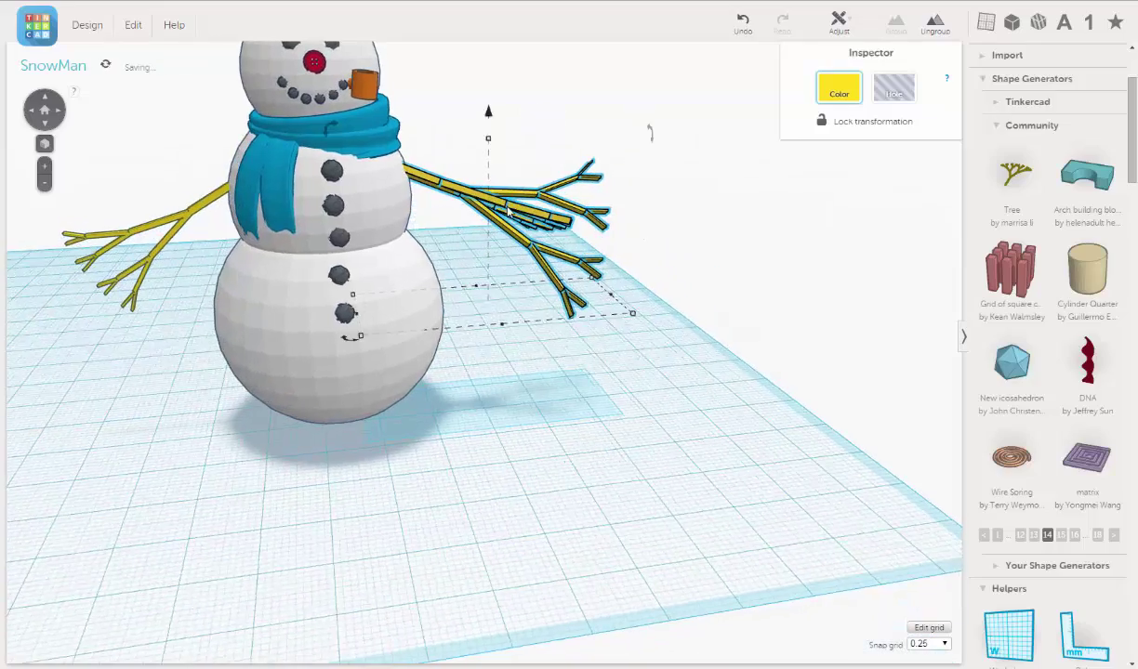
{"action": "middle_click_drag", "start_coordinate": [548, 220], "coordinate": [590, 260]}
{"action": "mouse_move", "coordinate": [590, 261]}
{"action": "right_mouse_down"}
{"action": "mouse_move", "coordinate": [525, 272]}
{"action": "mouse_move", "coordinate": [537, 292]}
{"action": "mouse_move", "coordinate": [591, 272]}
{"action": "right_mouse_up"}
{"action": "scroll", "coordinate": [592, 275], "scroll_direction": "down", "scroll_amount": 5}
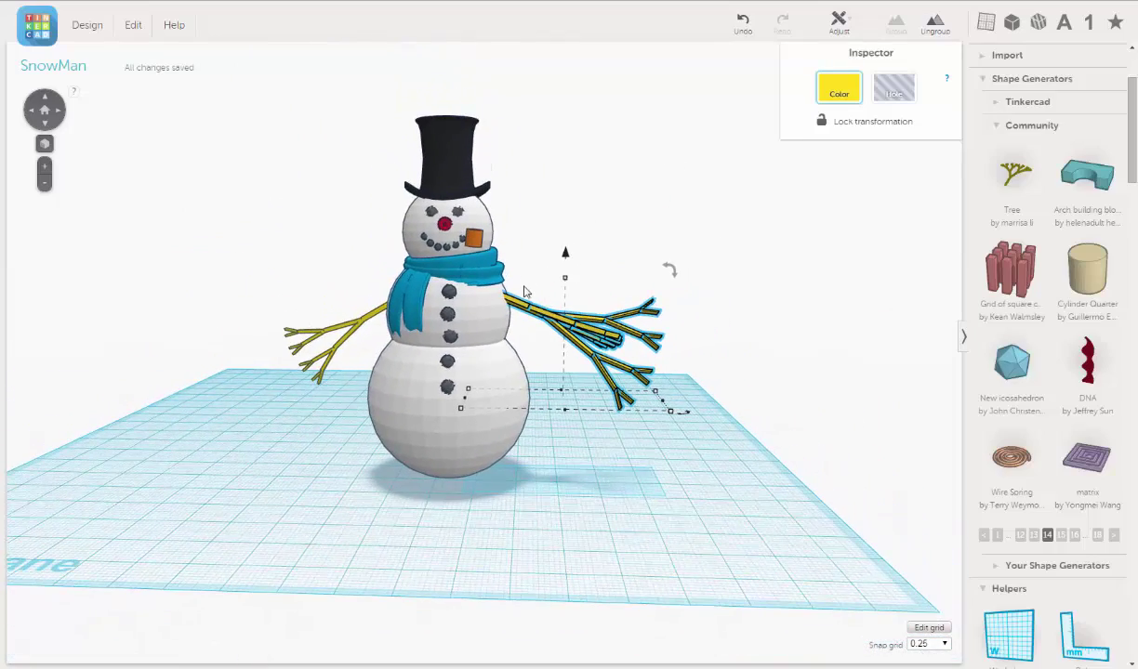
{"action": "key", "text": "Left"}
{"action": "key", "text": "Left"}
{"action": "key", "text": "Left"}
{"action": "key", "text": "Left"}
{"action": "key", "text": "Left"}
{"action": "key", "text": "Left"}
{"action": "key", "text": "Left"}
{"action": "key", "text": "Left"}
{"action": "key", "text": "Left"}
{"action": "key", "text": "Left"}
{"action": "key", "text": "Left"}
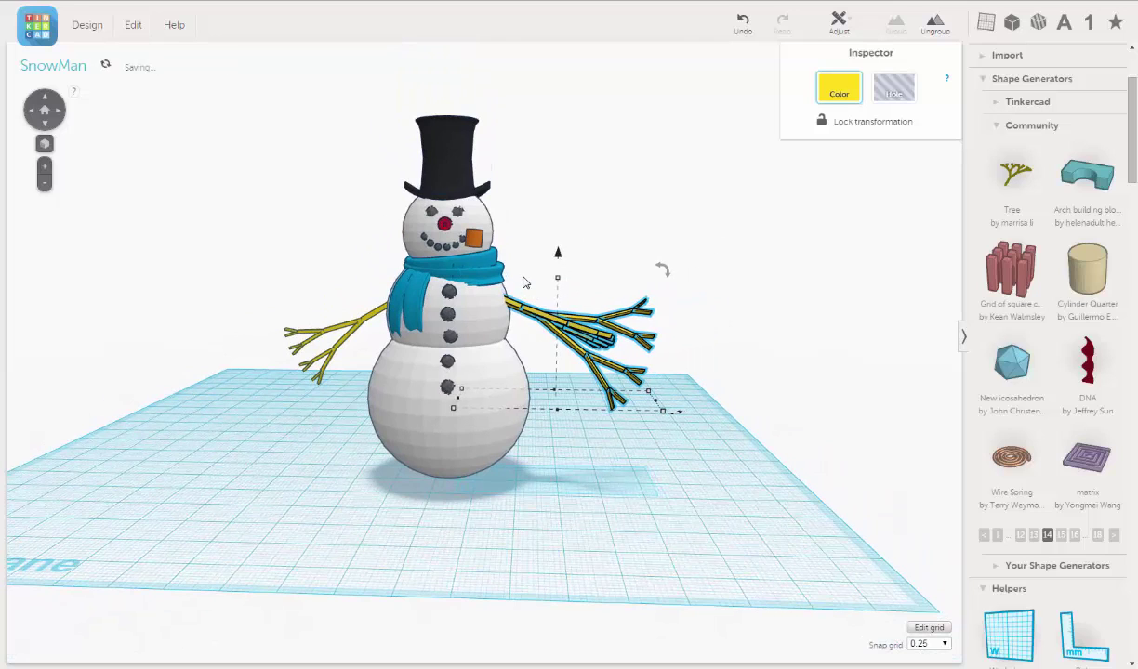
{"action": "key", "text": "Left"}
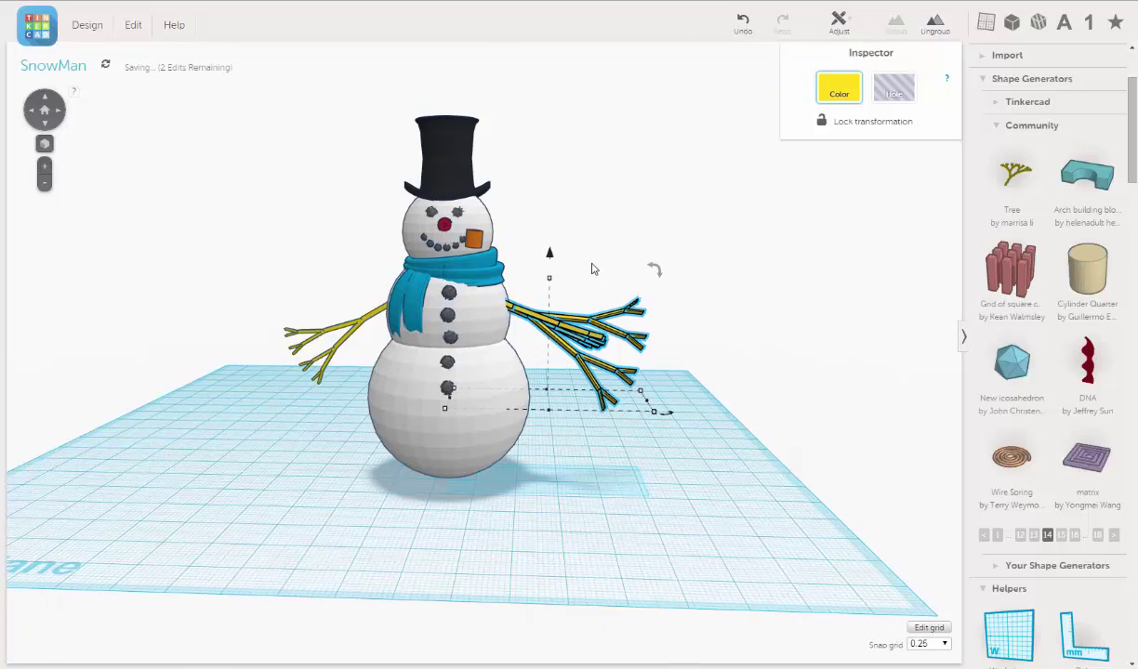
{"action": "left_click", "coordinate": [577, 375]}
{"action": "right_click_drag", "start_coordinate": [517, 406], "coordinate": [628, 373]}
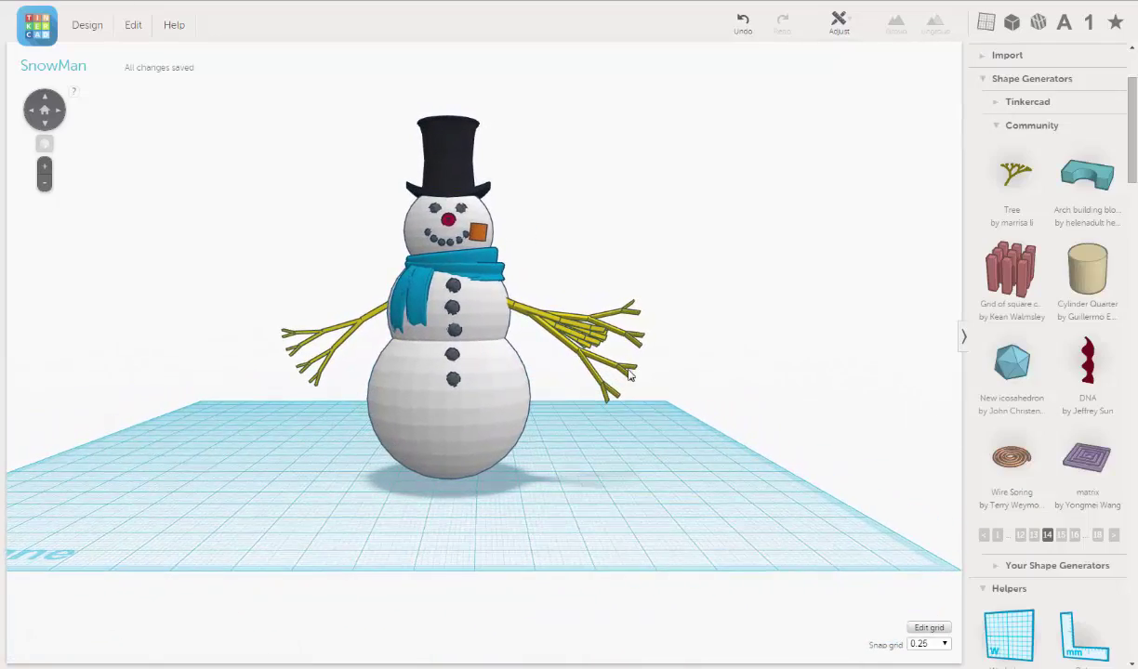
Scale the new branch arm down slightly and readjust its height at the shoulder
{"action": "left_click", "coordinate": [608, 370]}
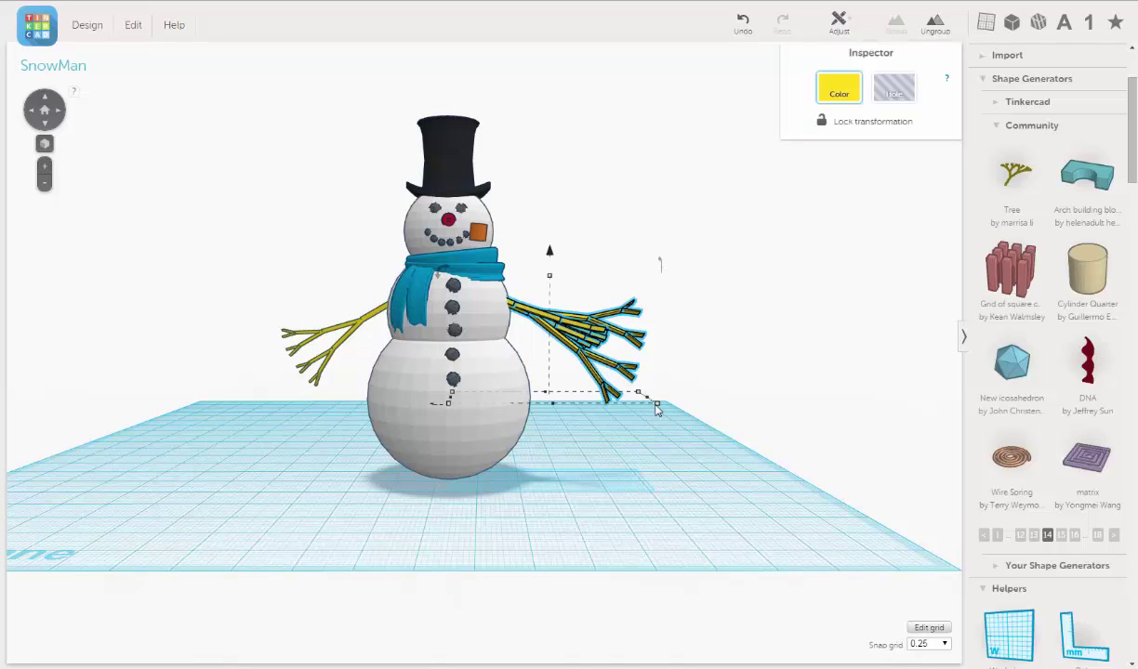
{"action": "left_click_drag", "start_coordinate": [656, 407], "coordinate": [603, 401]}
{"action": "left_click_drag", "start_coordinate": [528, 275], "coordinate": [535, 270]}
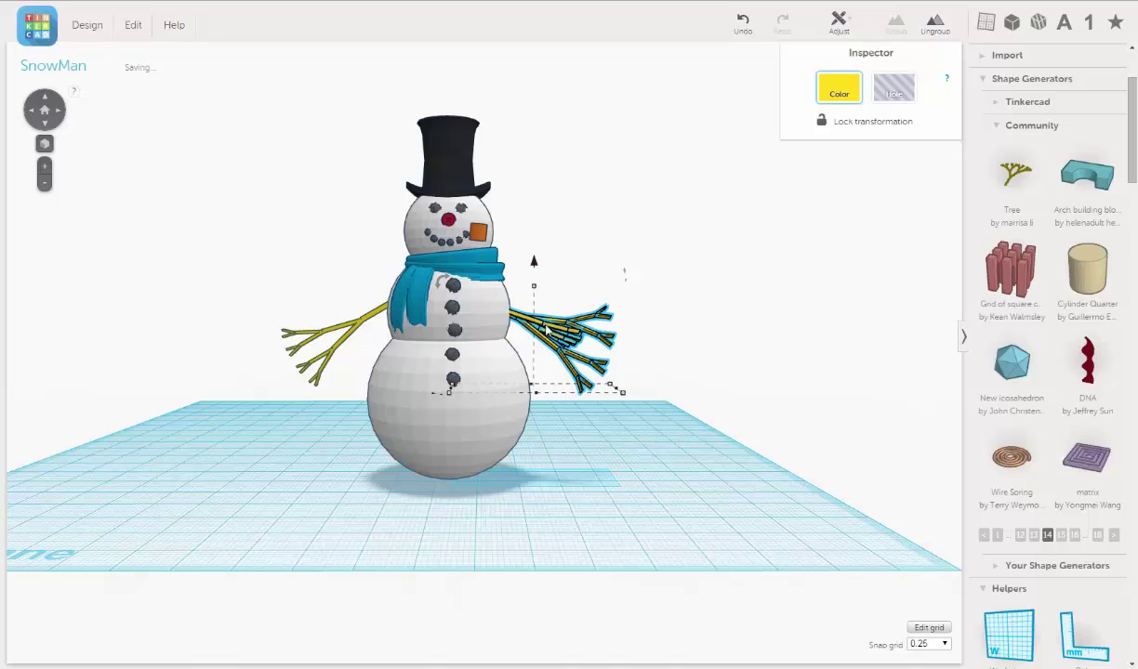
Nudge the scaled arm outward from the body and raise it to just below the scarf
{"action": "key", "text": "Right"}
{"action": "key", "text": "Right"}
{"action": "key", "text": "Right"}
{"action": "key", "text": "Right"}
{"action": "key", "text": "Right"}
{"action": "key", "text": "Right"}
{"action": "key", "text": "Right"}
{"action": "key", "text": "Right"}
{"action": "key", "text": "Right"}
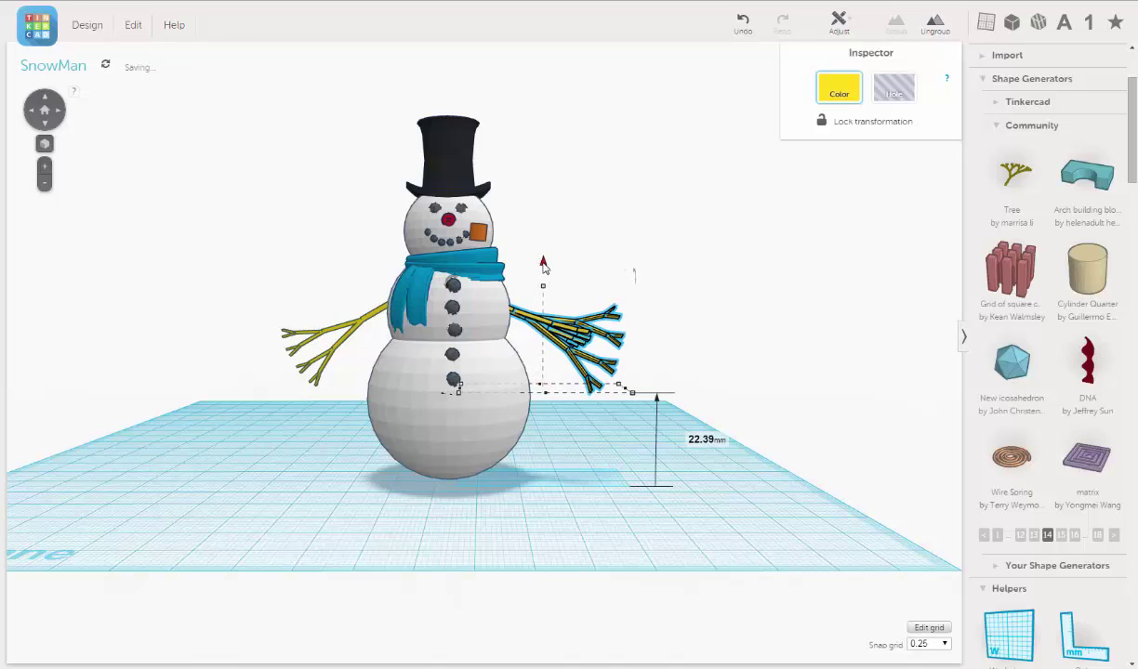
{"action": "left_click_drag", "start_coordinate": [545, 257], "coordinate": [547, 265]}
{"action": "left_click", "coordinate": [546, 391]}
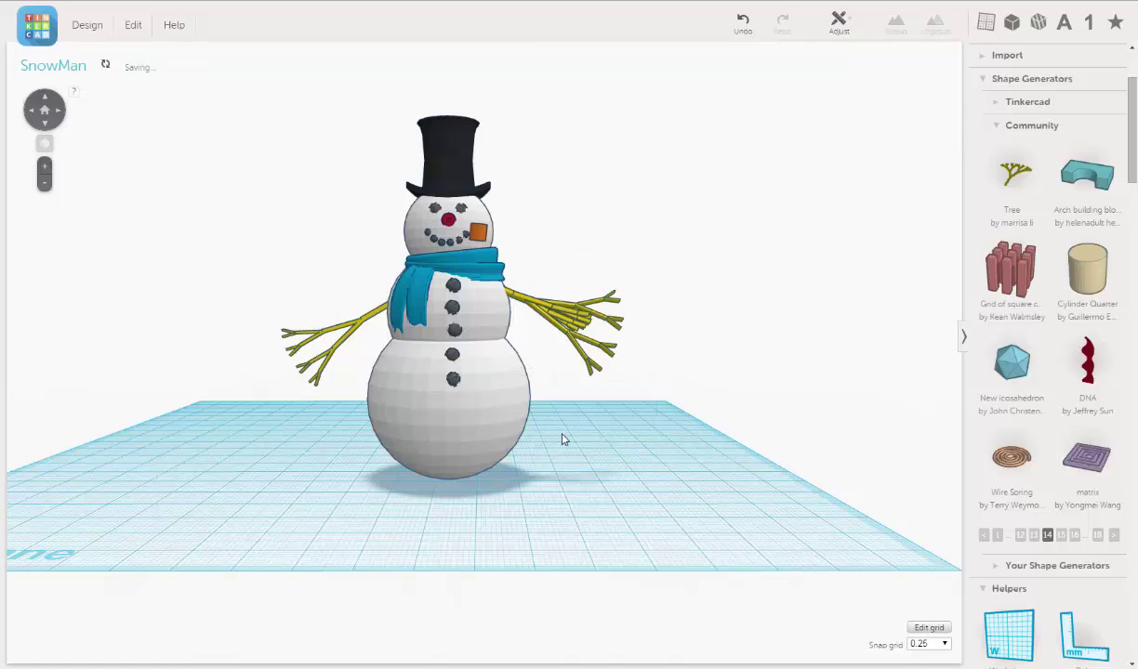
{"action": "scroll", "coordinate": [561, 439], "scroll_direction": "down", "scroll_amount": 5}
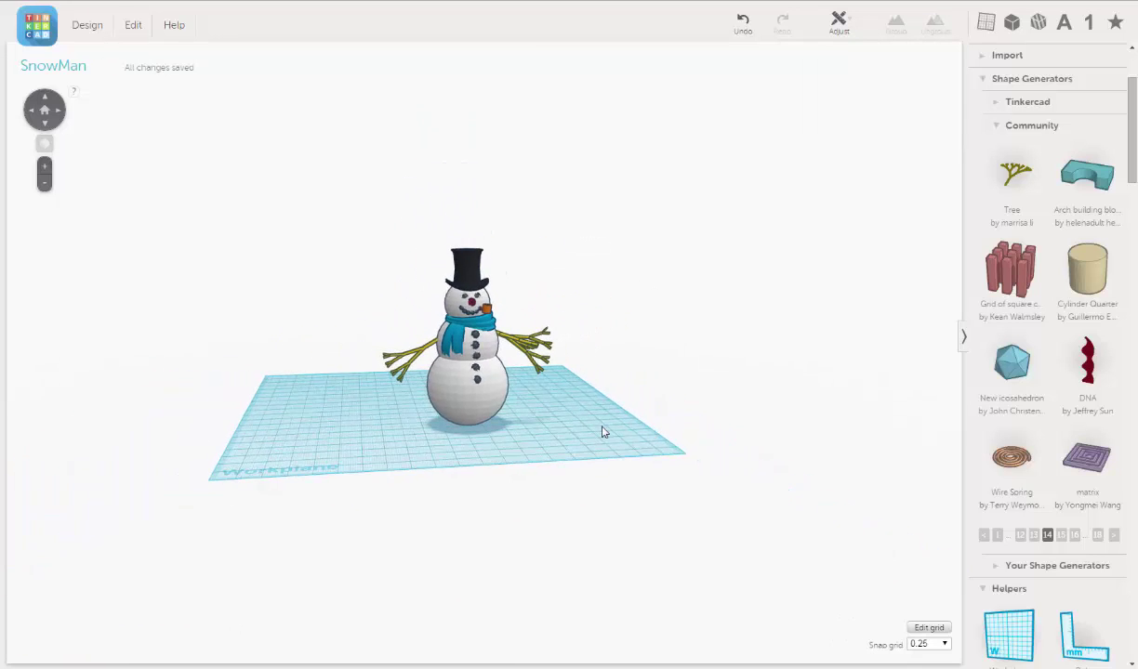
{"action": "scroll", "coordinate": [602, 431], "scroll_direction": "up", "scroll_amount": 5}
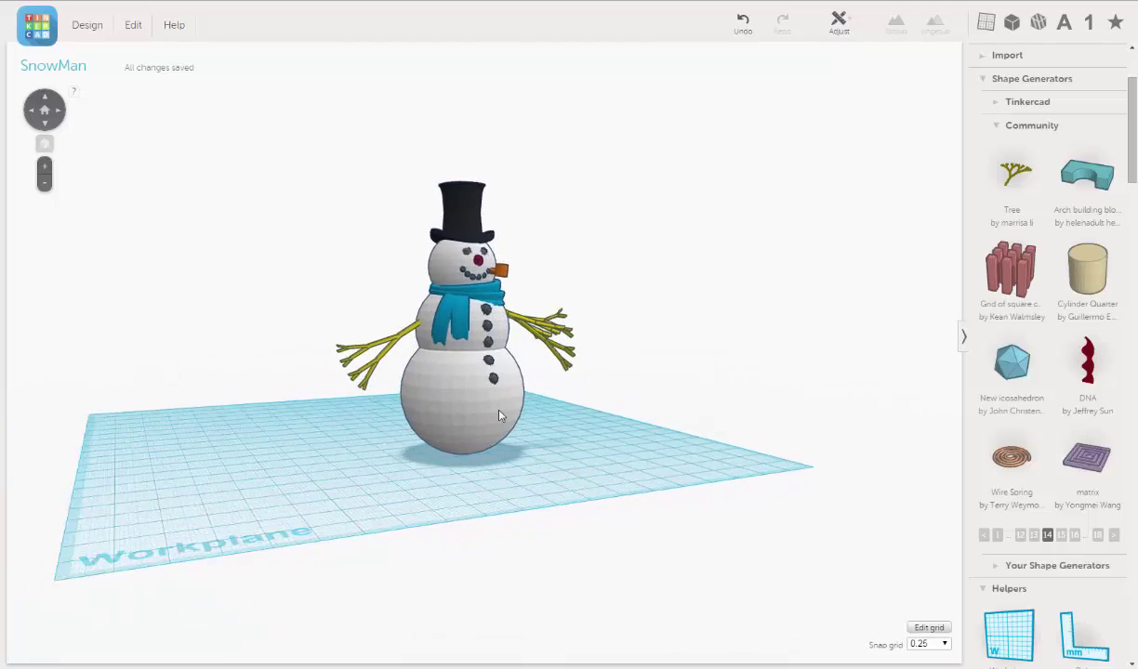
{"action": "right_click_drag", "start_coordinate": [493, 416], "coordinate": [524, 417]}
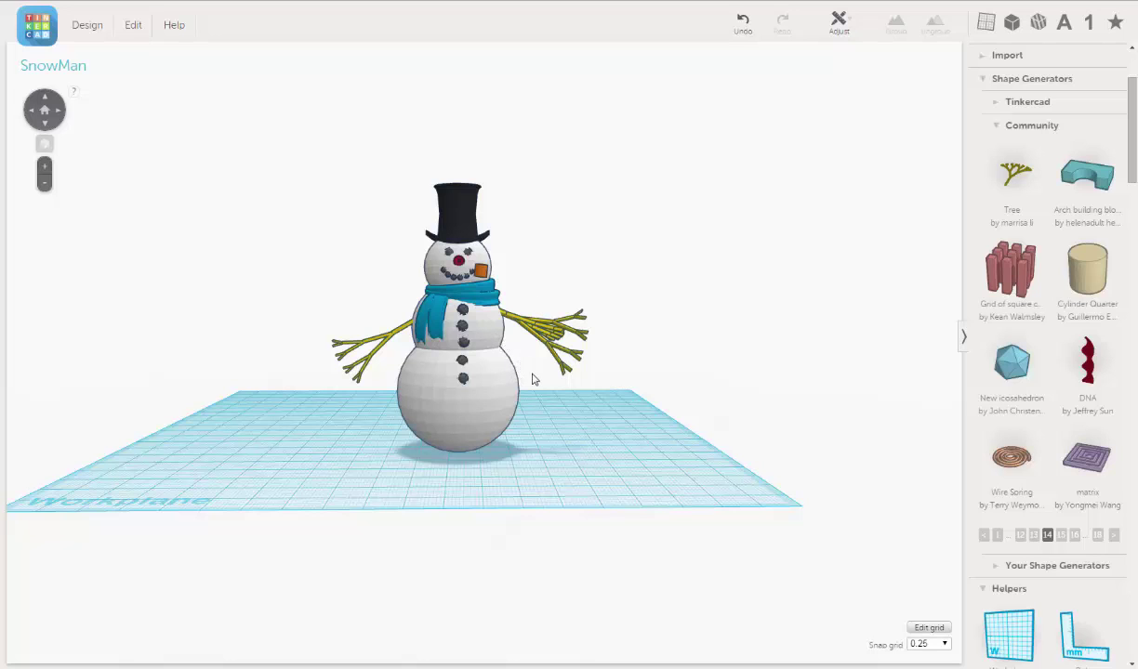
{"action": "scroll", "coordinate": [525, 352], "scroll_direction": "up", "scroll_amount": 3}
{"action": "middle_click_drag", "start_coordinate": [544, 343], "coordinate": [551, 343]}
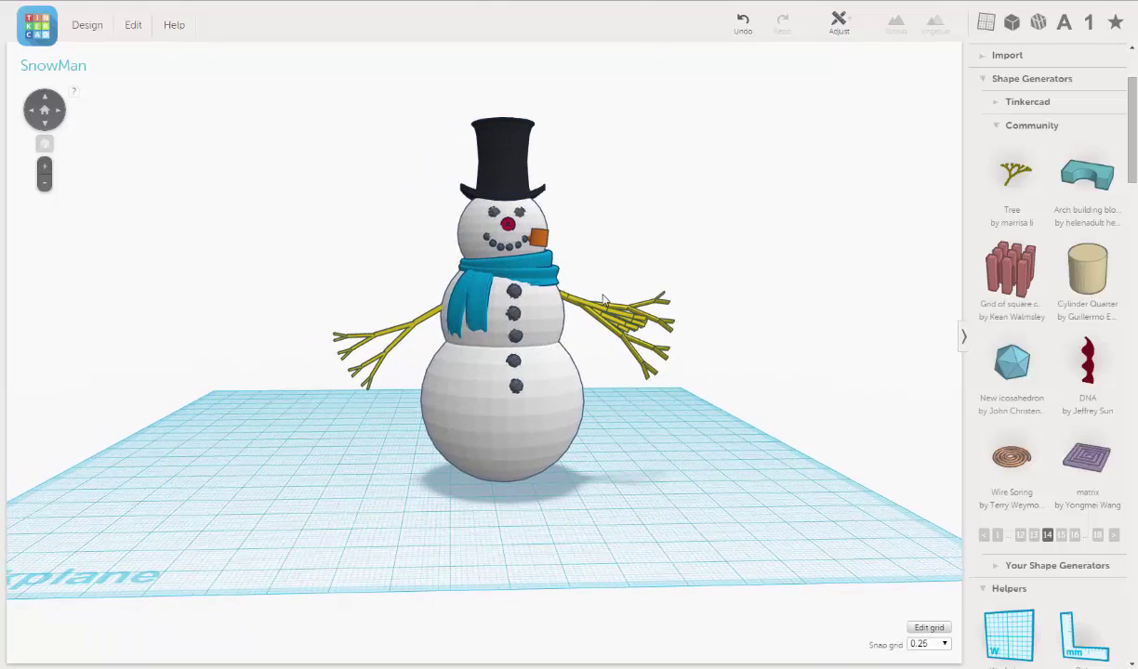